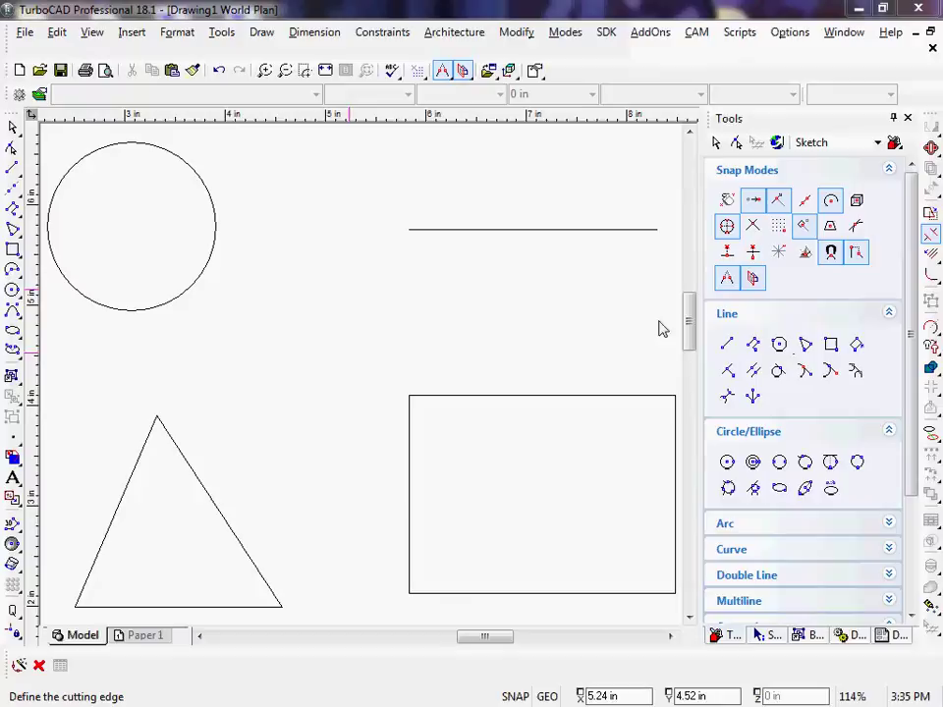
{"action": "left_click", "coordinate": [328, 37]}
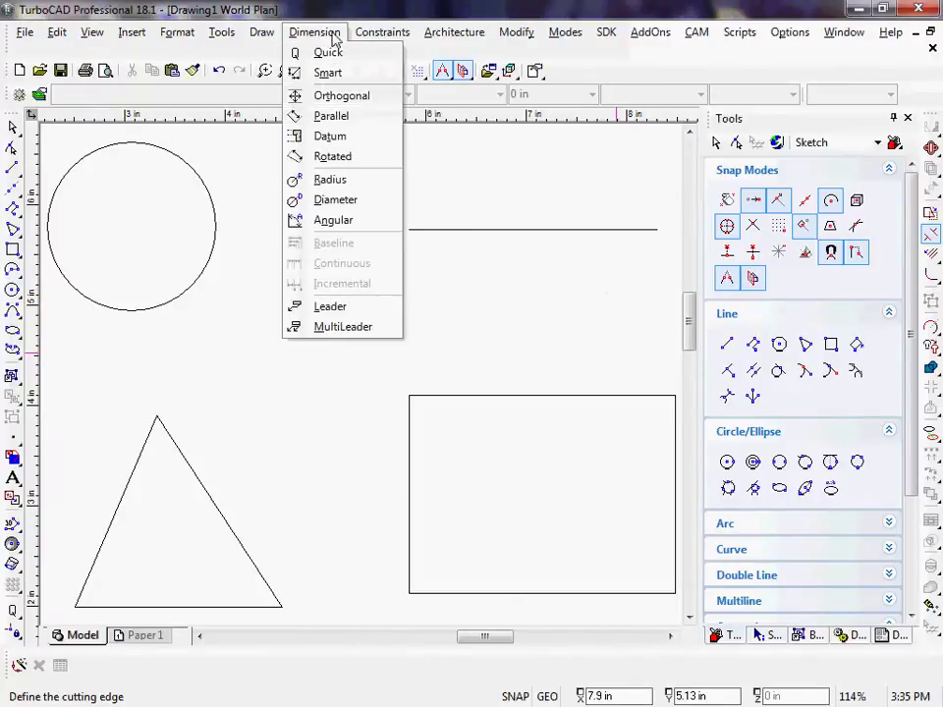
{"action": "mouse_move", "coordinate": [525, 38]}
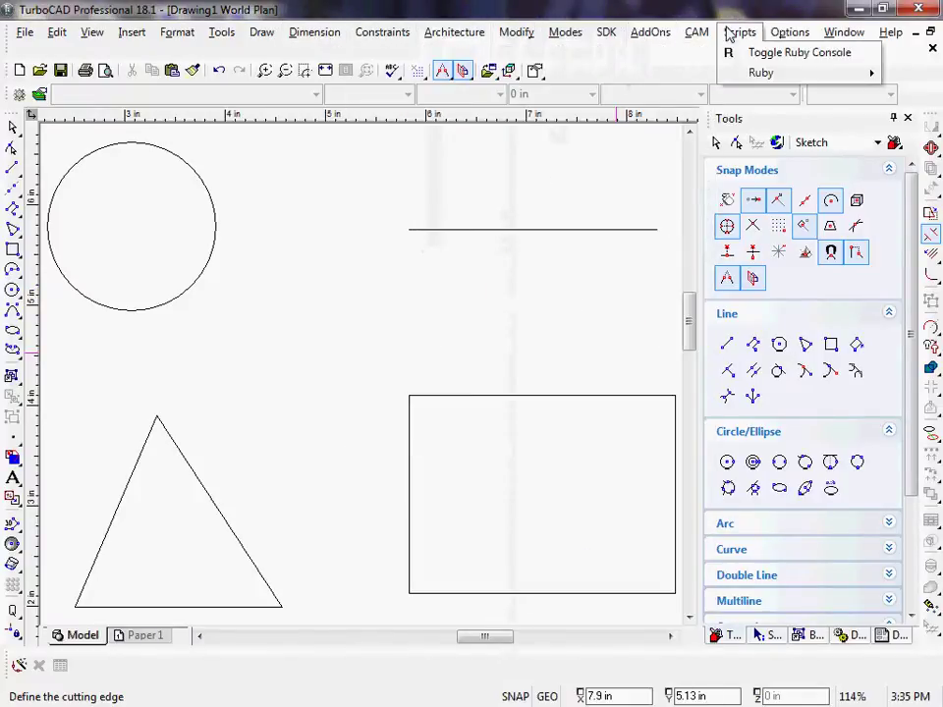
{"action": "left_click", "coordinate": [383, 33]}
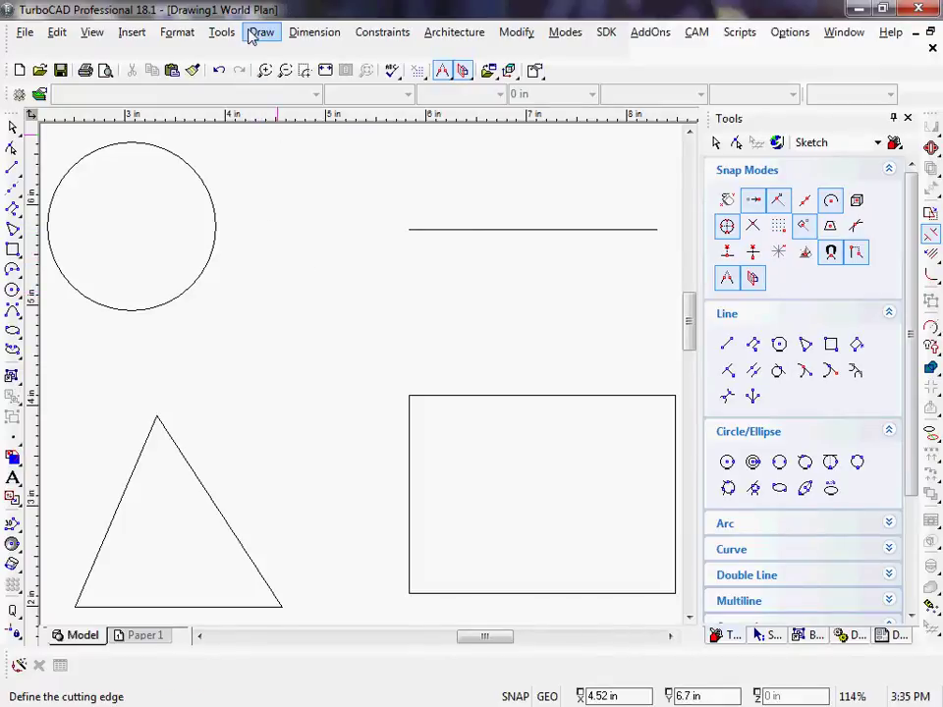
{"action": "left_click", "coordinate": [14, 170]}
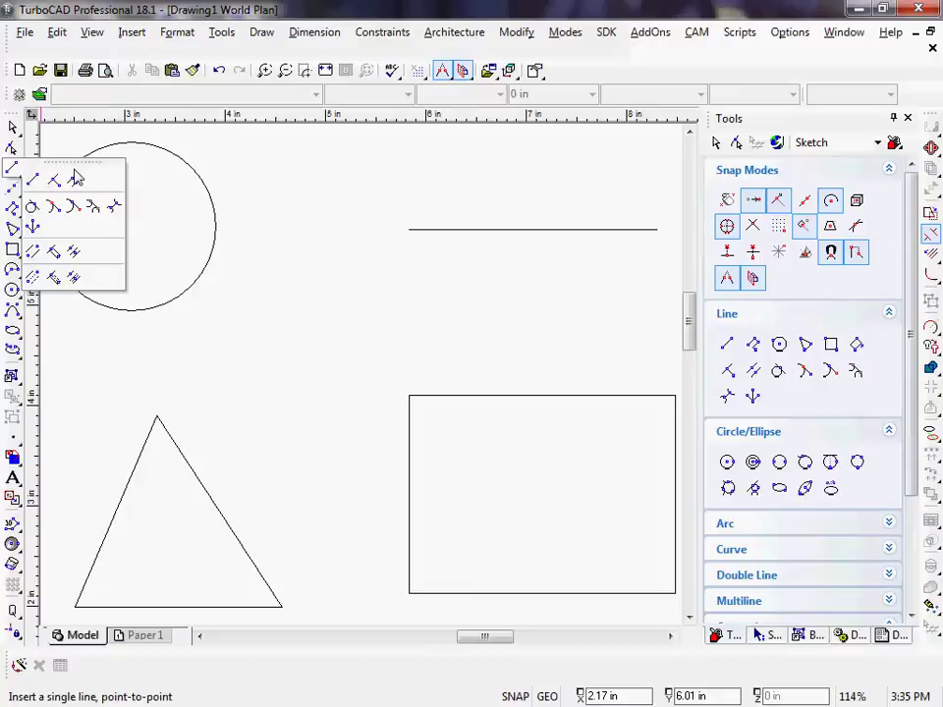
{"action": "left_click_drag", "start_coordinate": [75, 167], "coordinate": [346, 187]}
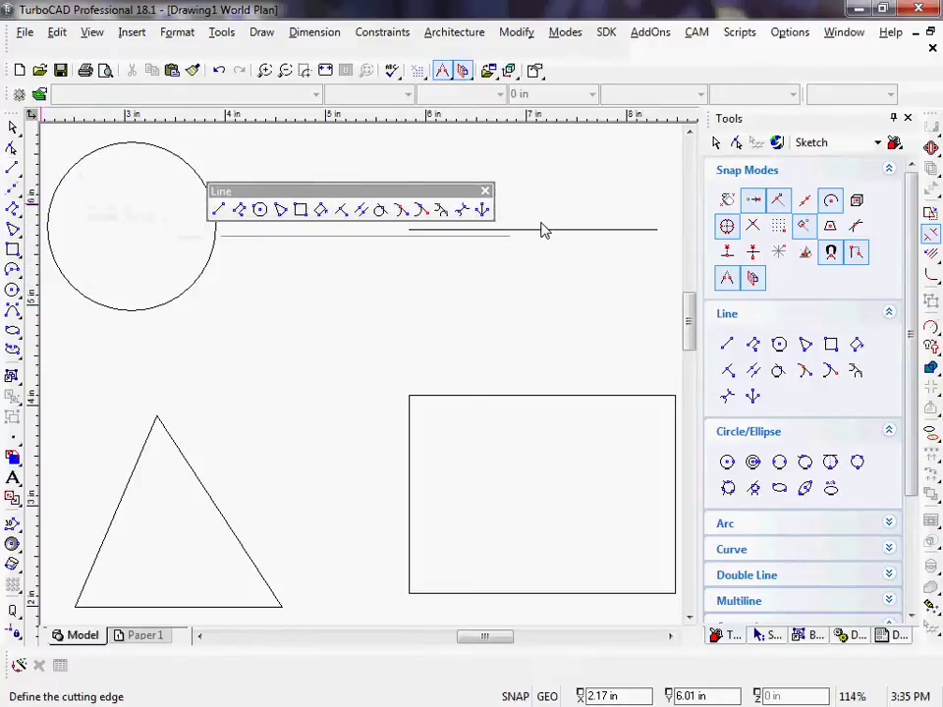
{"action": "left_click", "coordinate": [485, 191]}
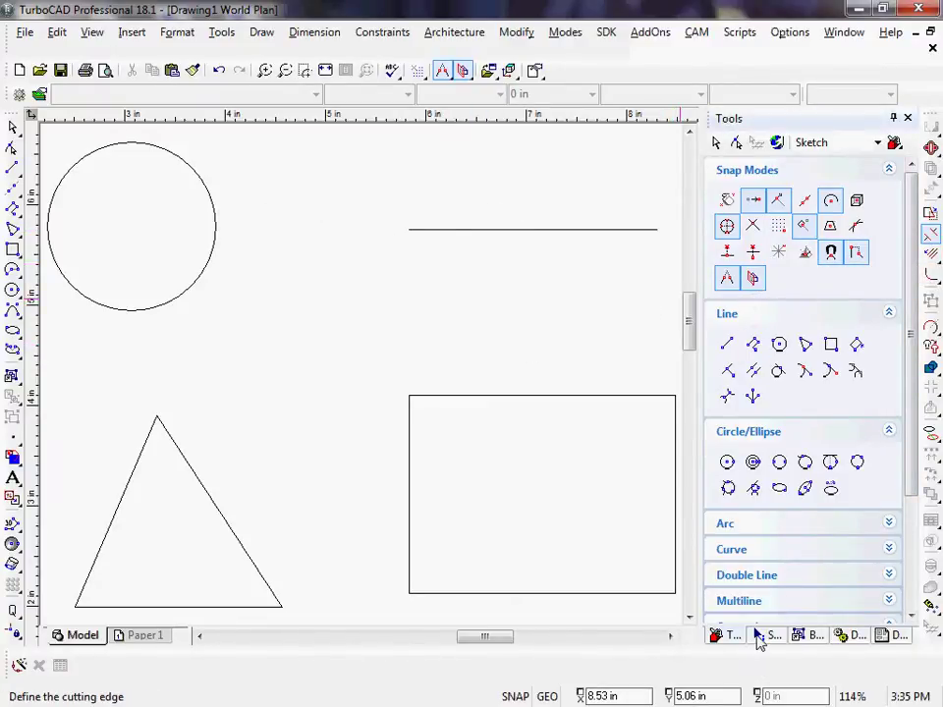
{"action": "left_click", "coordinate": [769, 636]}
{"action": "left_click", "coordinate": [806, 636]}
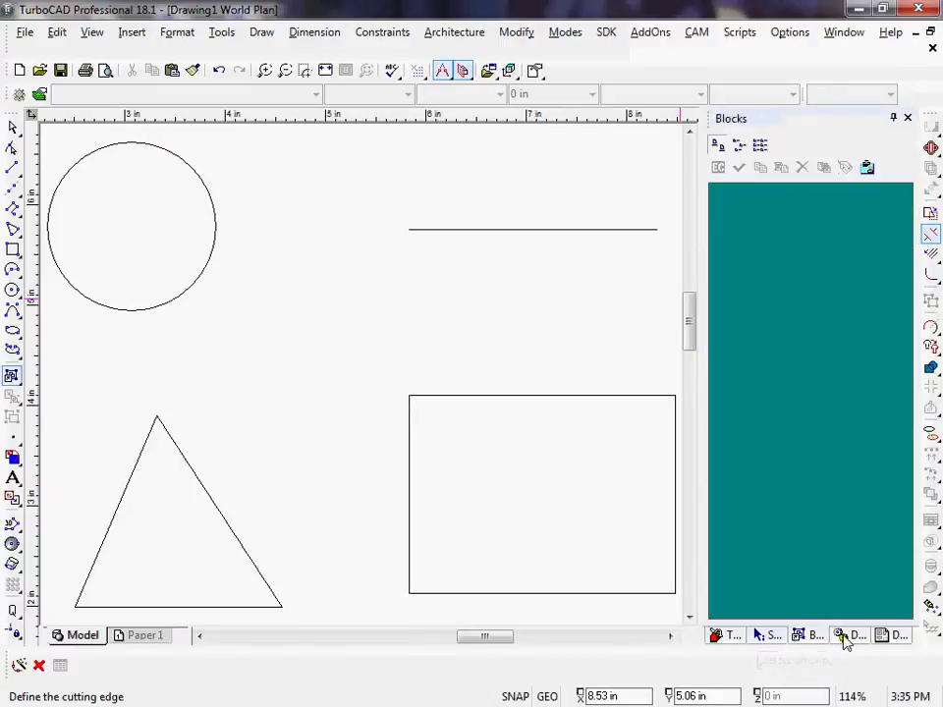
{"action": "left_click", "coordinate": [846, 635]}
{"action": "left_click", "coordinate": [897, 635]}
{"action": "left_click", "coordinate": [728, 638]}
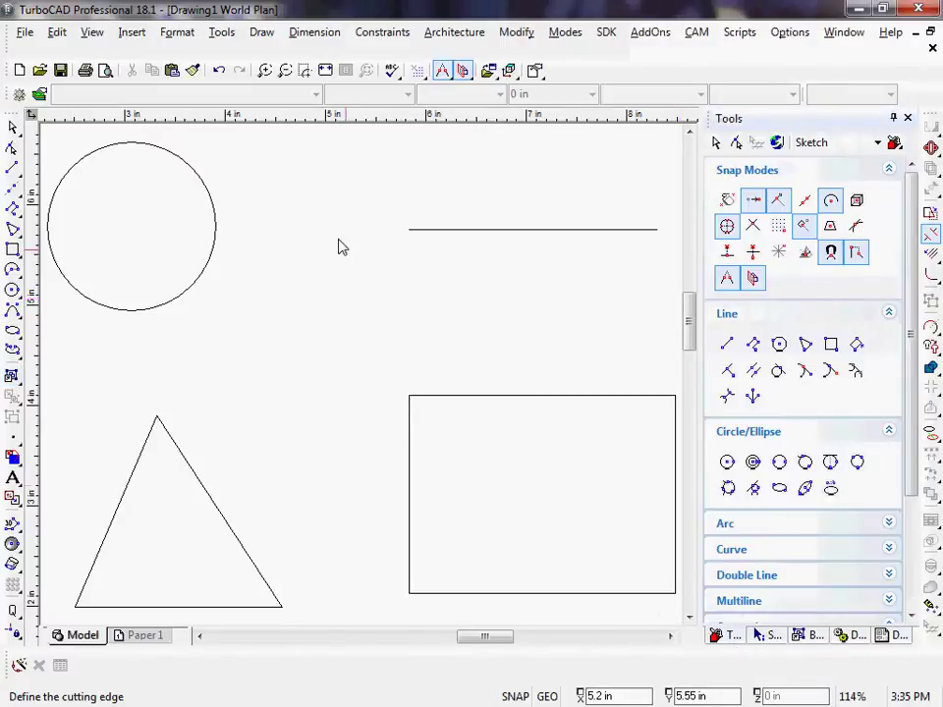
Drag the Zoom Extents command from the Customize commands list onto a toolbar.
{"action": "left_click", "coordinate": [221, 35]}
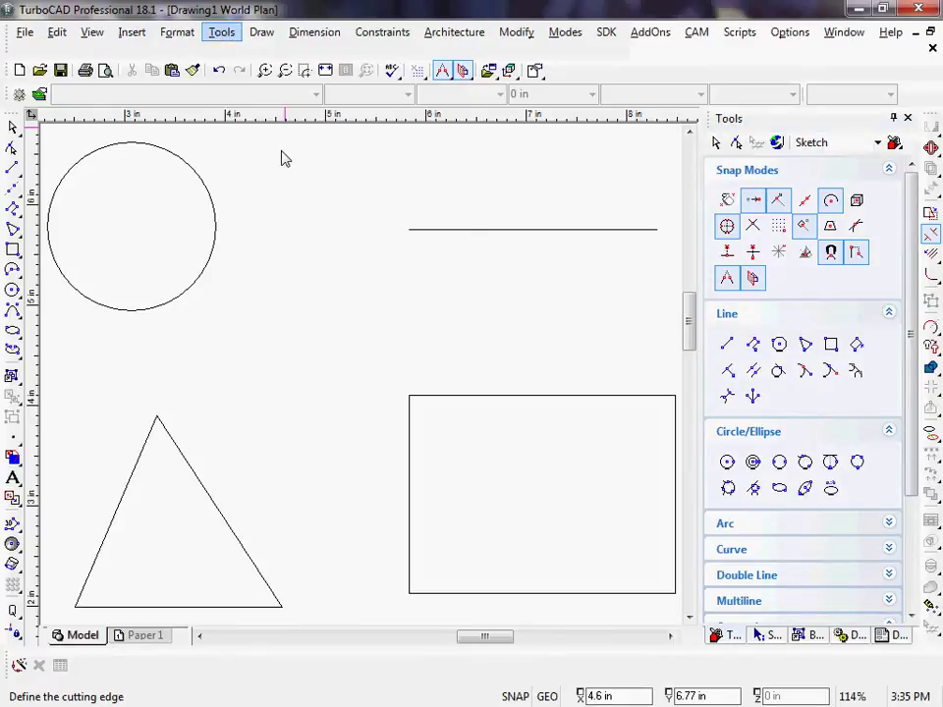
{"action": "left_click", "coordinate": [222, 32]}
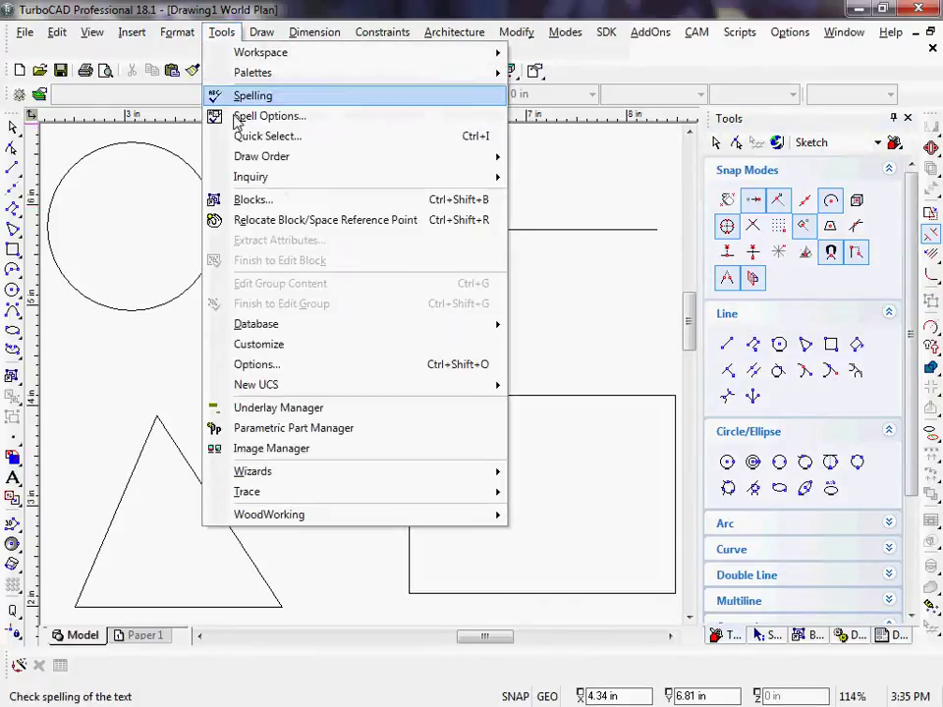
{"action": "left_click", "coordinate": [259, 344]}
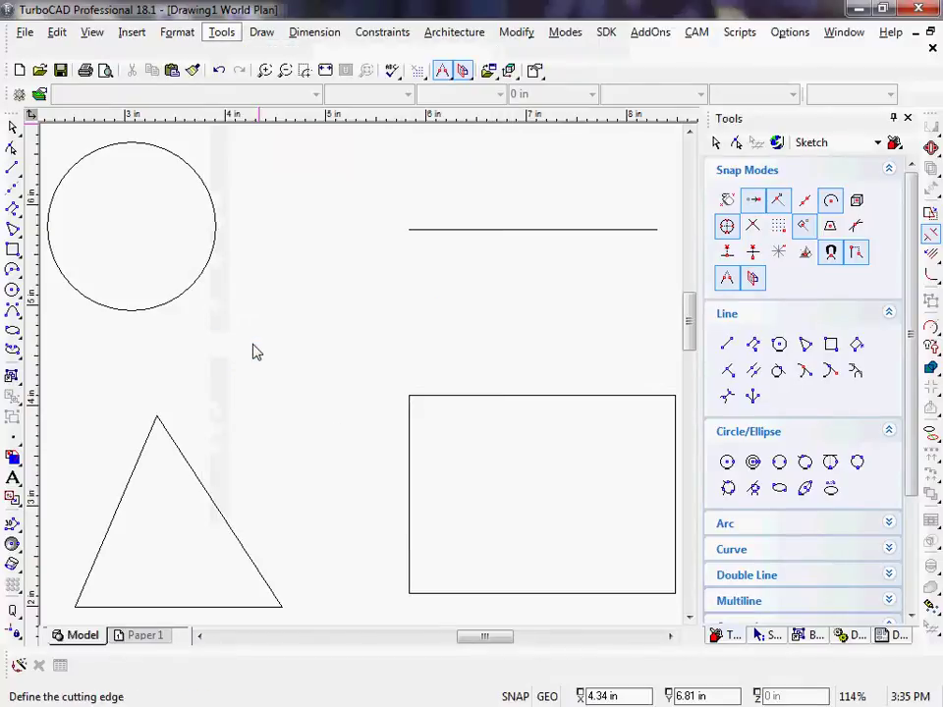
{"action": "left_click", "coordinate": [542, 164]}
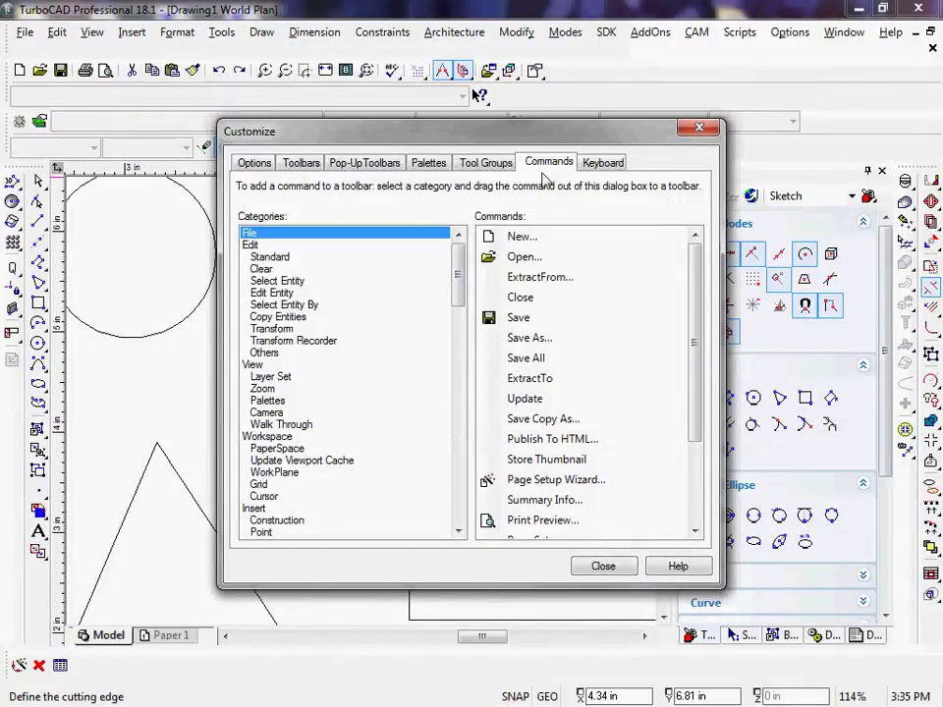
{"action": "left_click", "coordinate": [263, 389]}
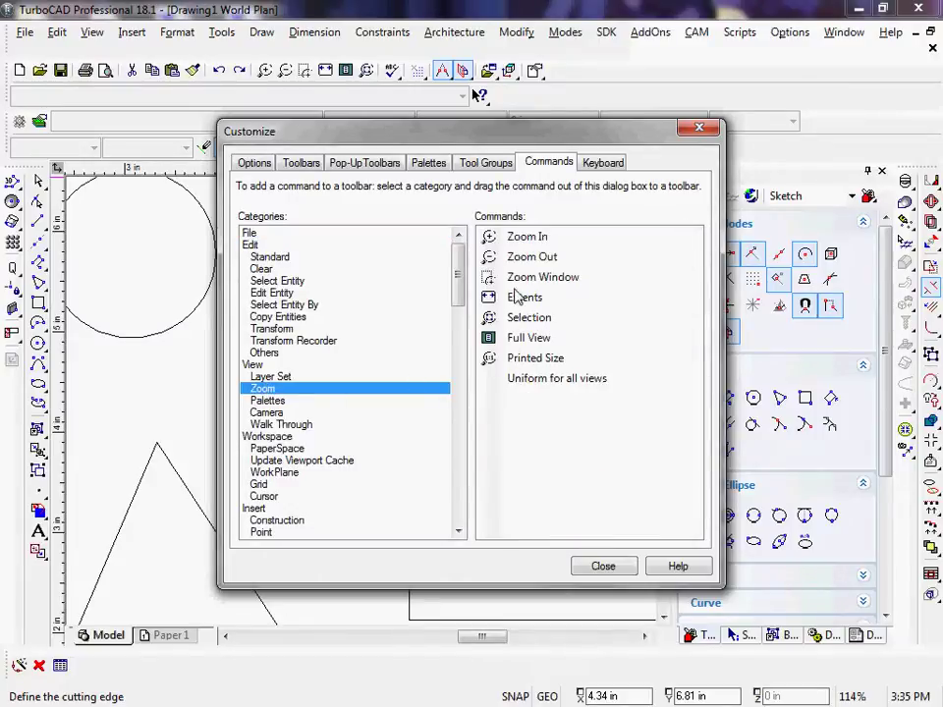
{"action": "left_click_drag", "start_coordinate": [518, 297], "coordinate": [508, 99]}
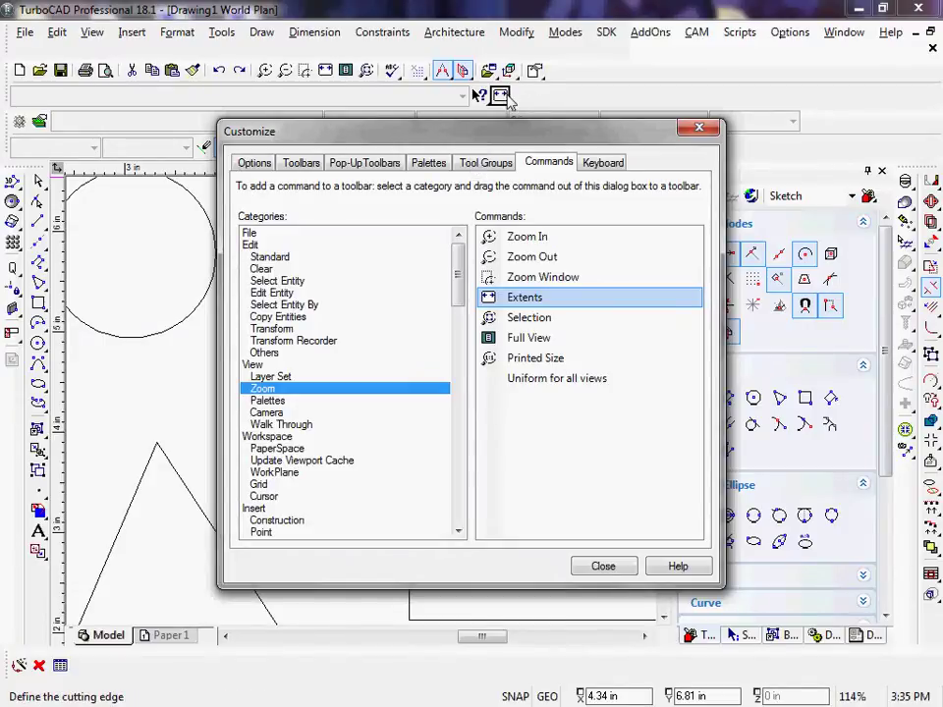
{"action": "left_click", "coordinate": [603, 567]}
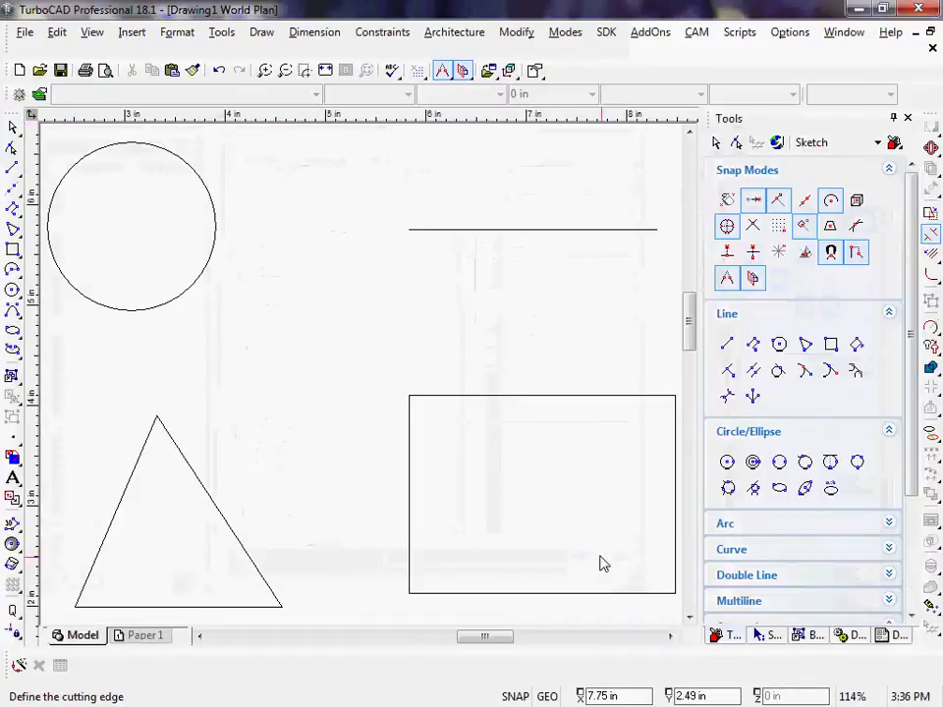
Add the File > Update command to the Modify menu and close the customization window.
{"action": "left_click", "coordinate": [221, 32]}
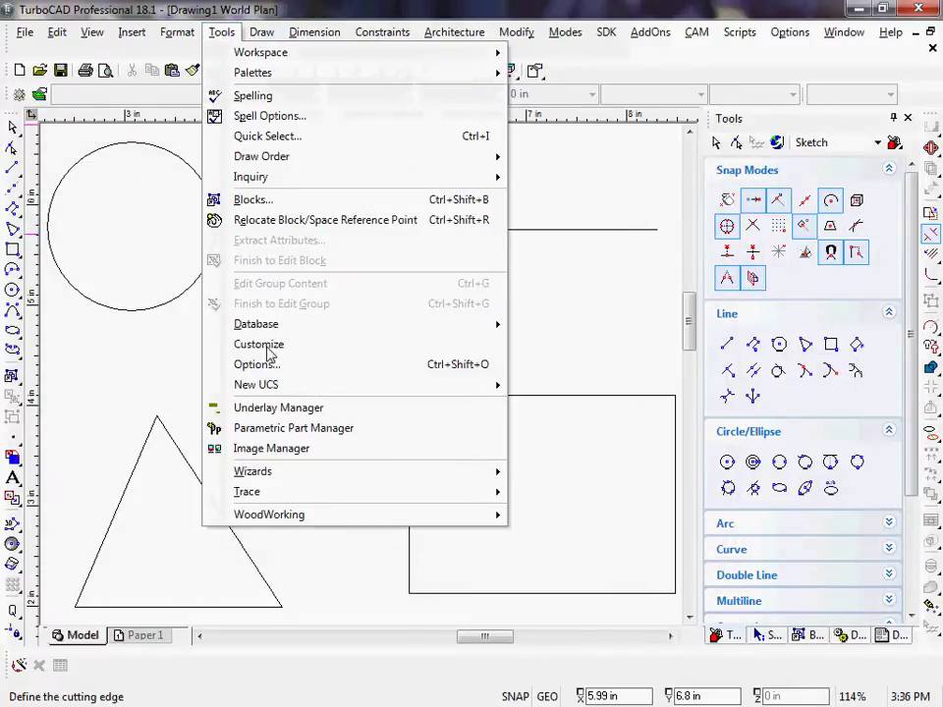
{"action": "left_click", "coordinate": [266, 345]}
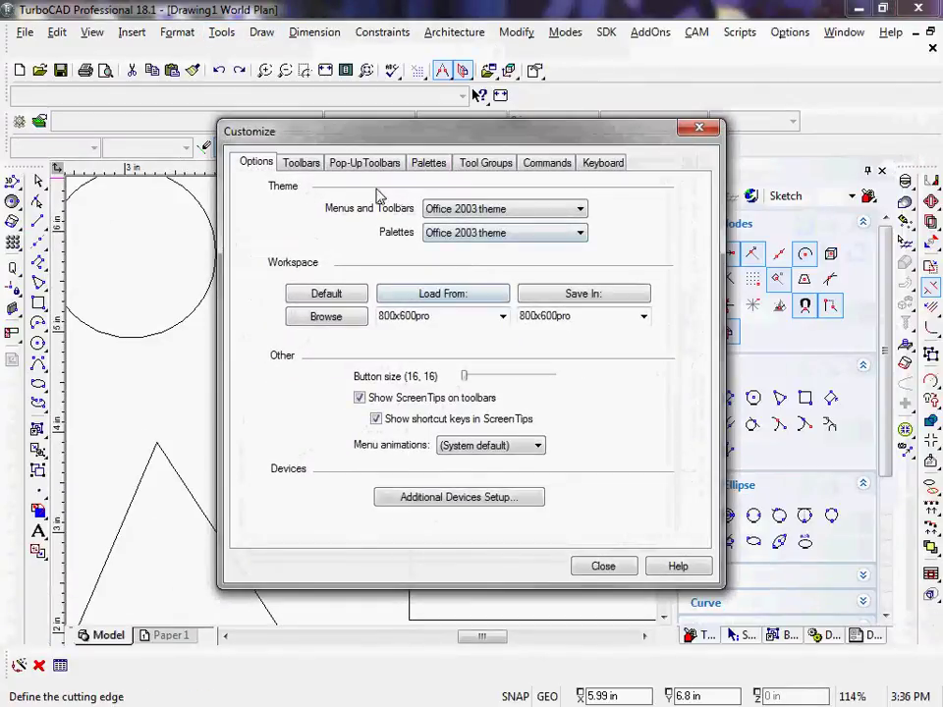
{"action": "left_click", "coordinate": [574, 164]}
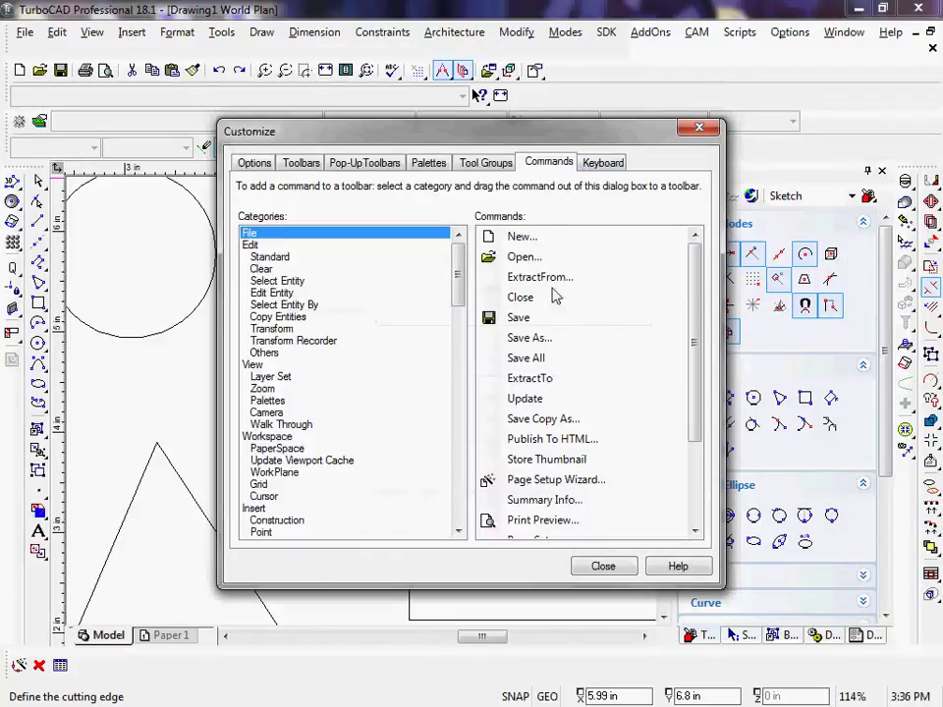
{"action": "left_click_drag", "start_coordinate": [528, 406], "coordinate": [534, 113]}
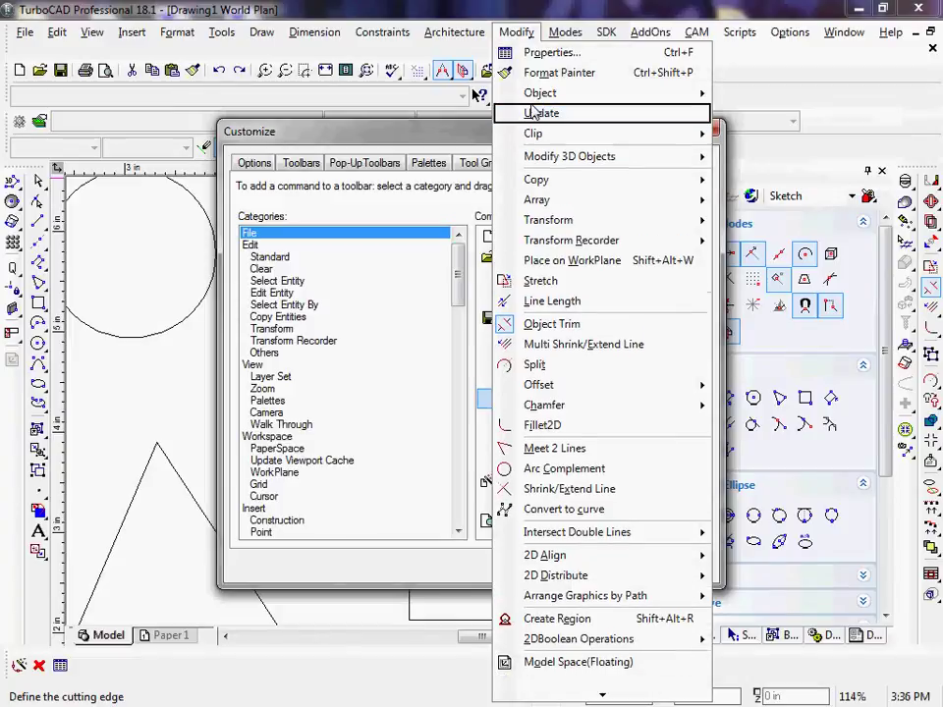
{"action": "left_click", "coordinate": [419, 140]}
{"action": "left_click", "coordinate": [602, 566]}
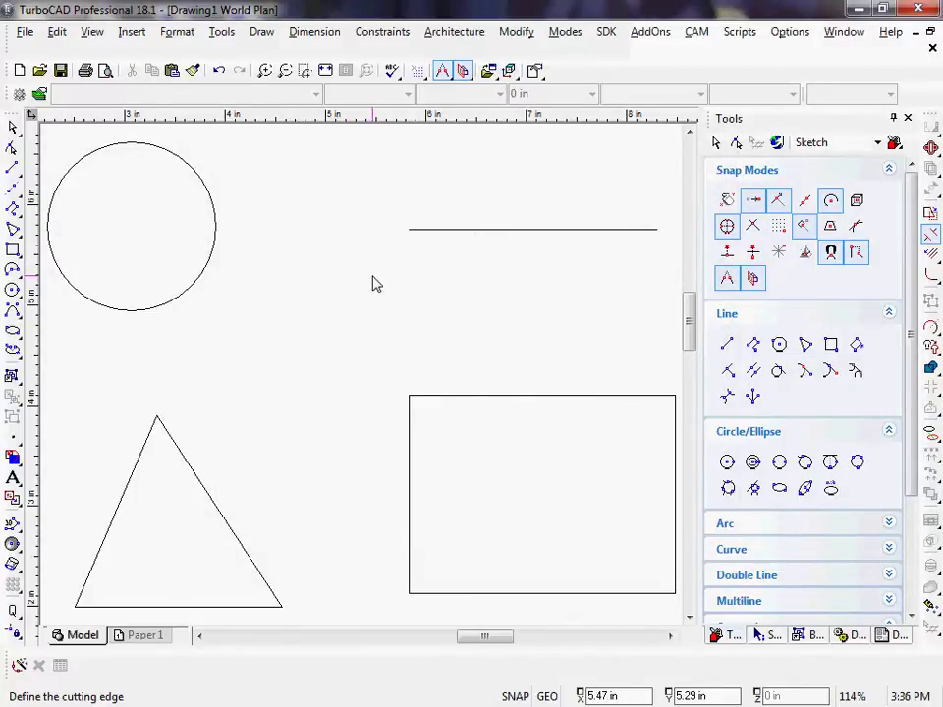
Draw two lines: horizontal line to the rectangle's top-left corner, then triangle apex to the line's left end.
{"action": "left_click", "coordinate": [13, 167]}
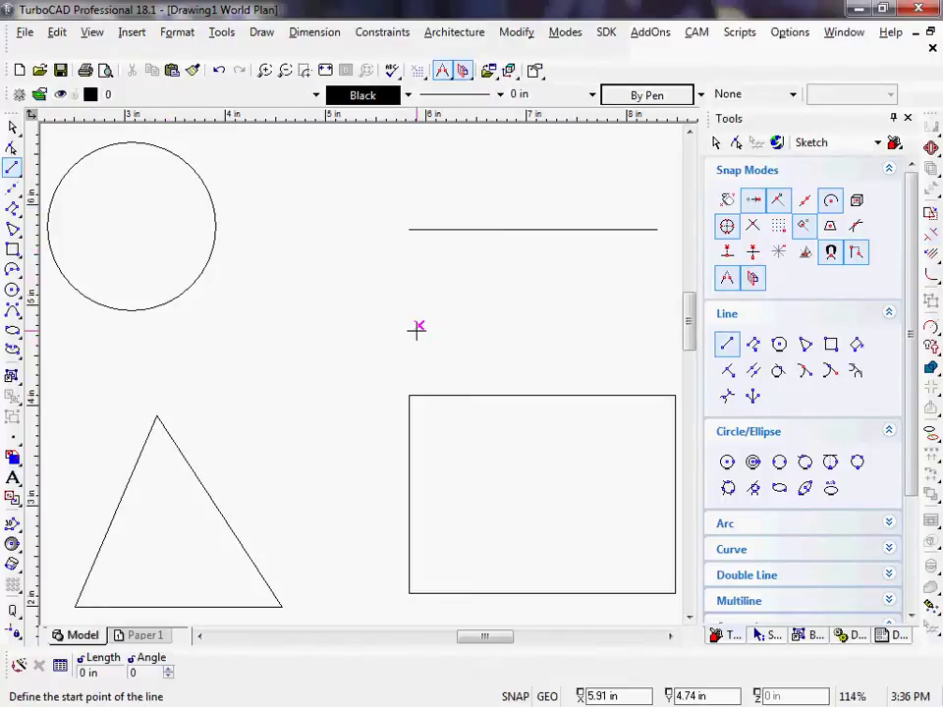
{"action": "left_click", "coordinate": [533, 231]}
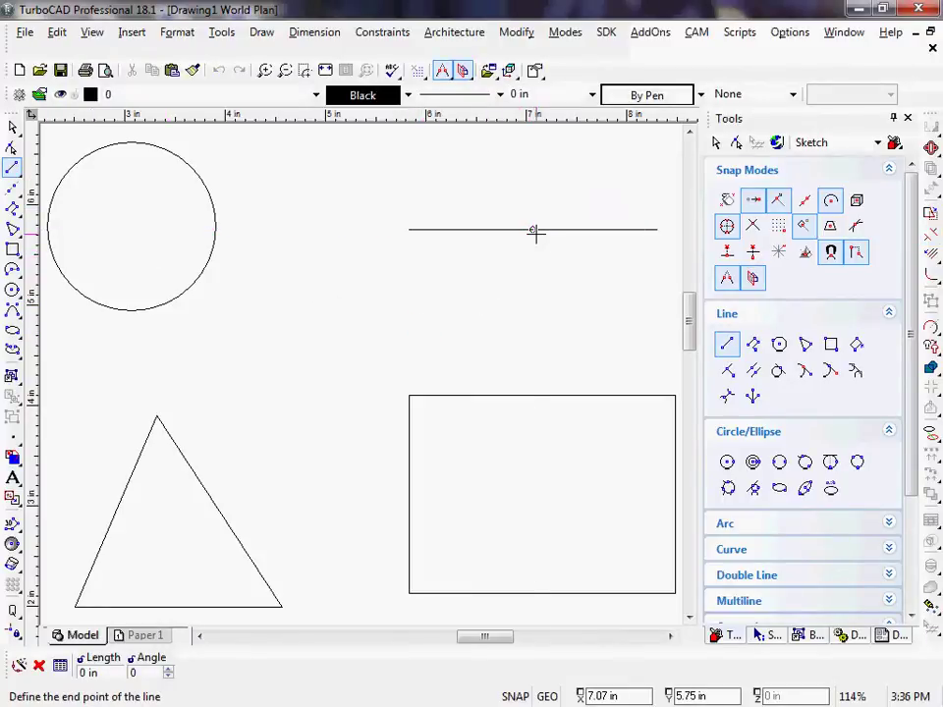
{"action": "left_click", "coordinate": [409, 395]}
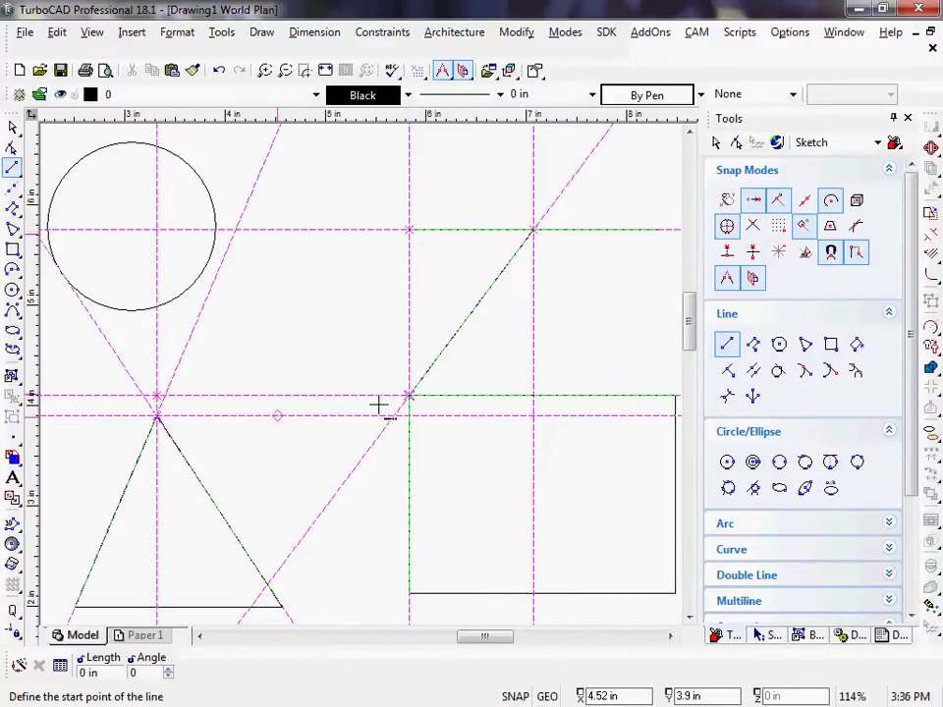
{"action": "left_click", "coordinate": [157, 393]}
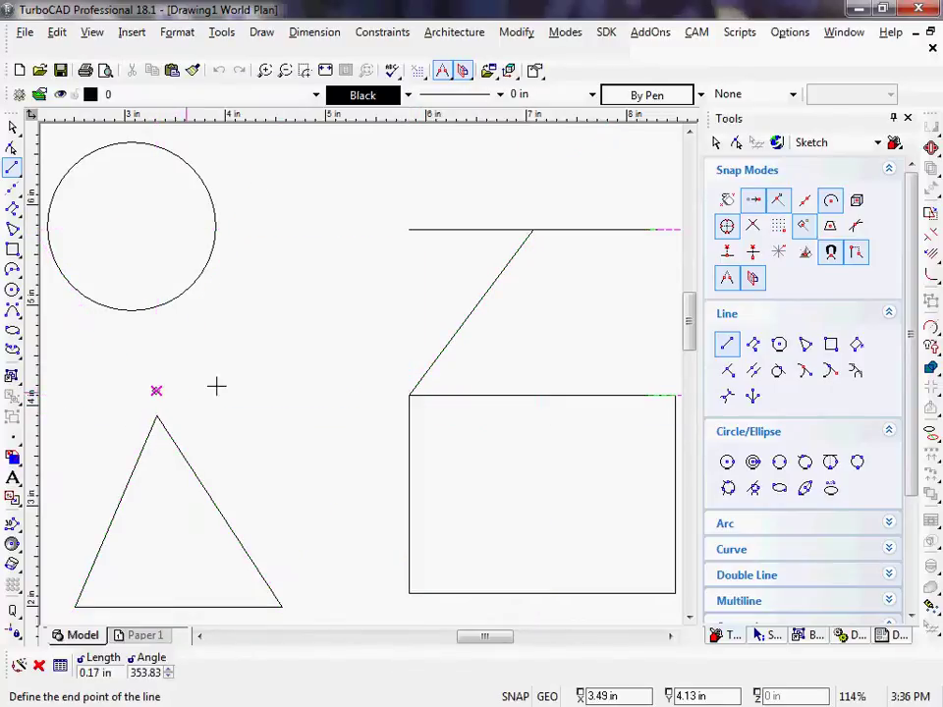
{"action": "left_click", "coordinate": [409, 233]}
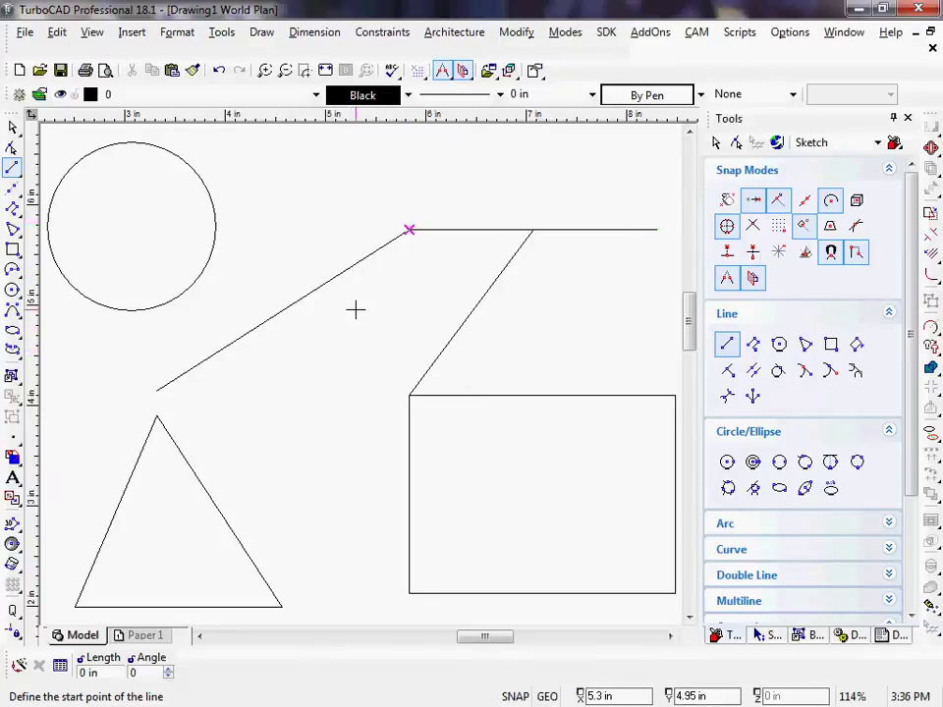
Turn on an extra snap mode and delete both earlier diagonal lines.
{"action": "left_click", "coordinate": [727, 199]}
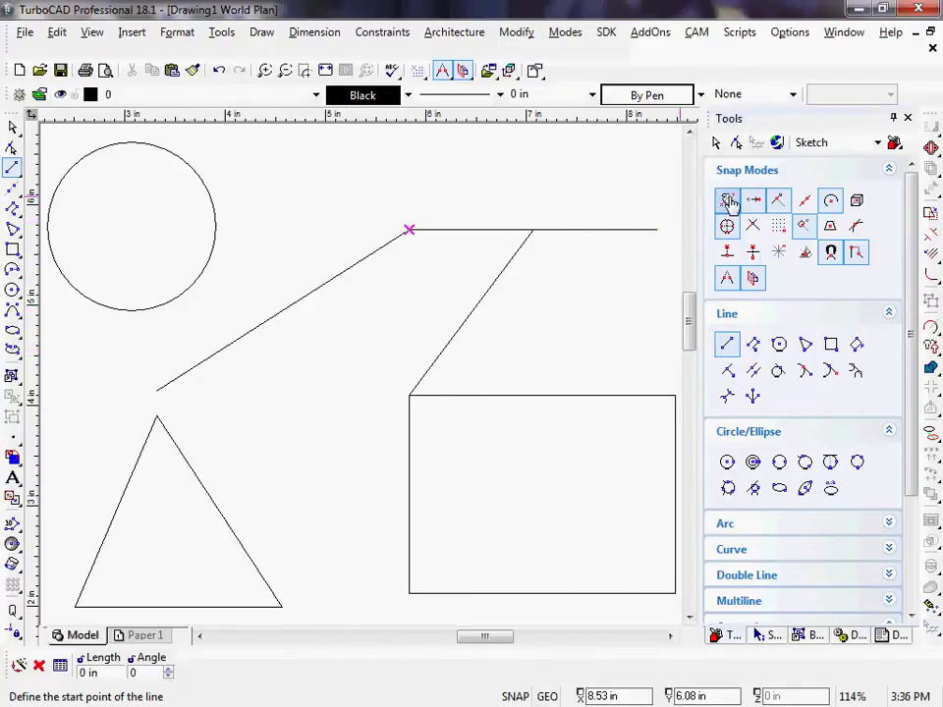
{"action": "left_click", "coordinate": [13, 127]}
{"action": "left_click", "coordinate": [315, 295]}
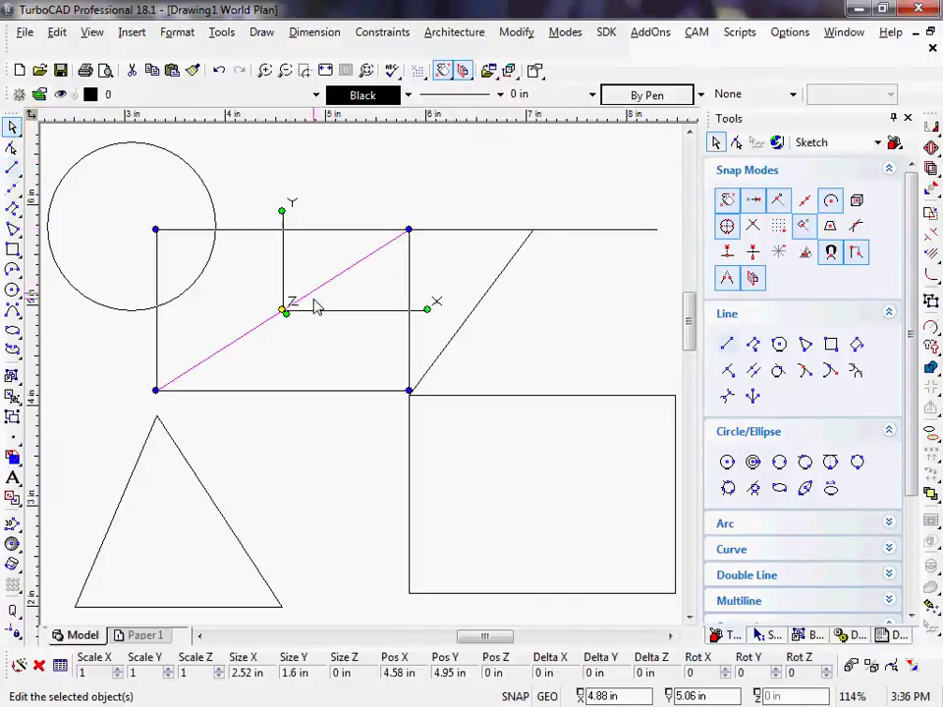
{"action": "key", "text": "Delete"}
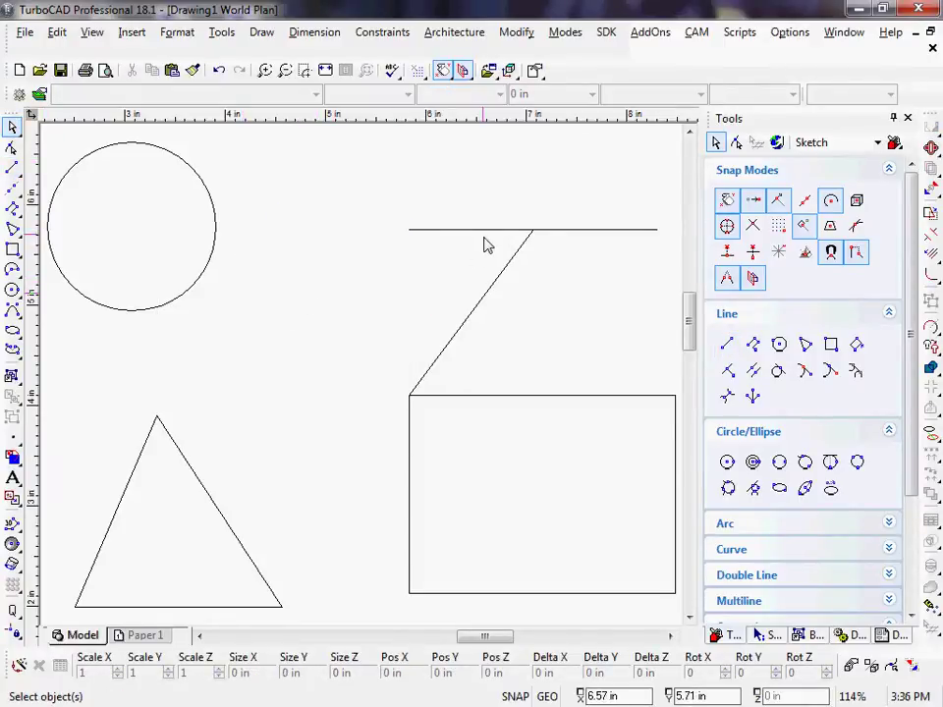
{"action": "left_click", "coordinate": [496, 282]}
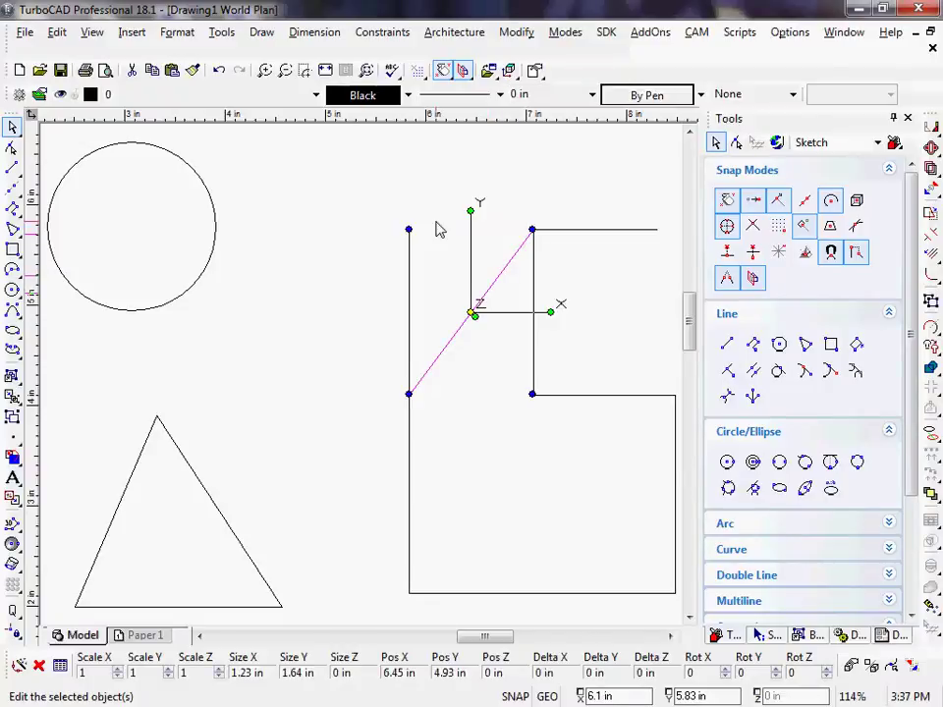
{"action": "key", "text": "Delete"}
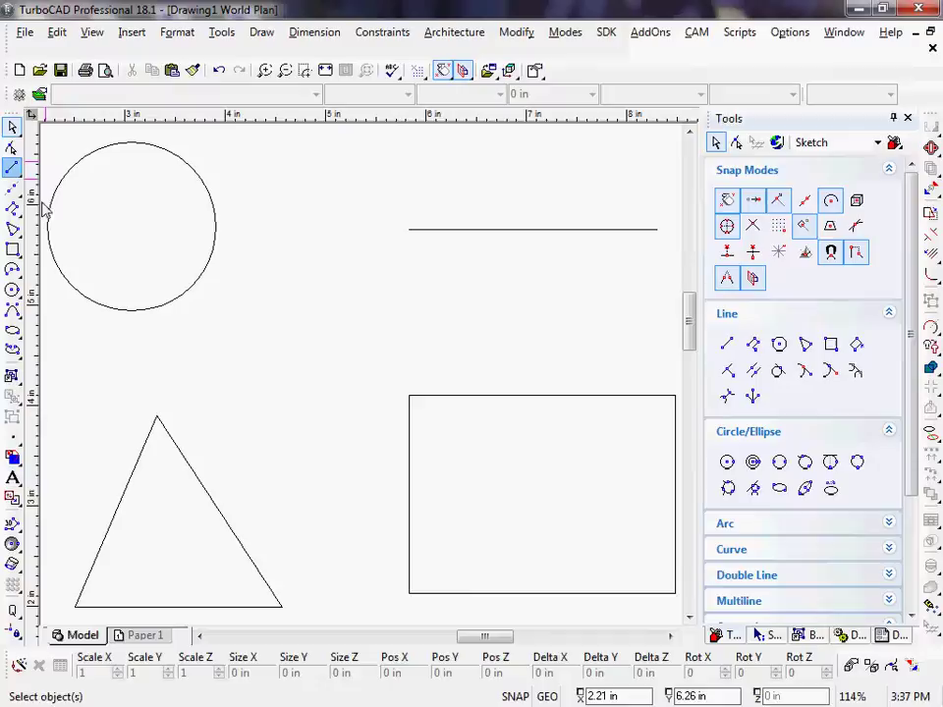
Draw snapped lines from the horizontal line's left end to the triangle's side, and apex to circle.
{"action": "left_click", "coordinate": [13, 167]}
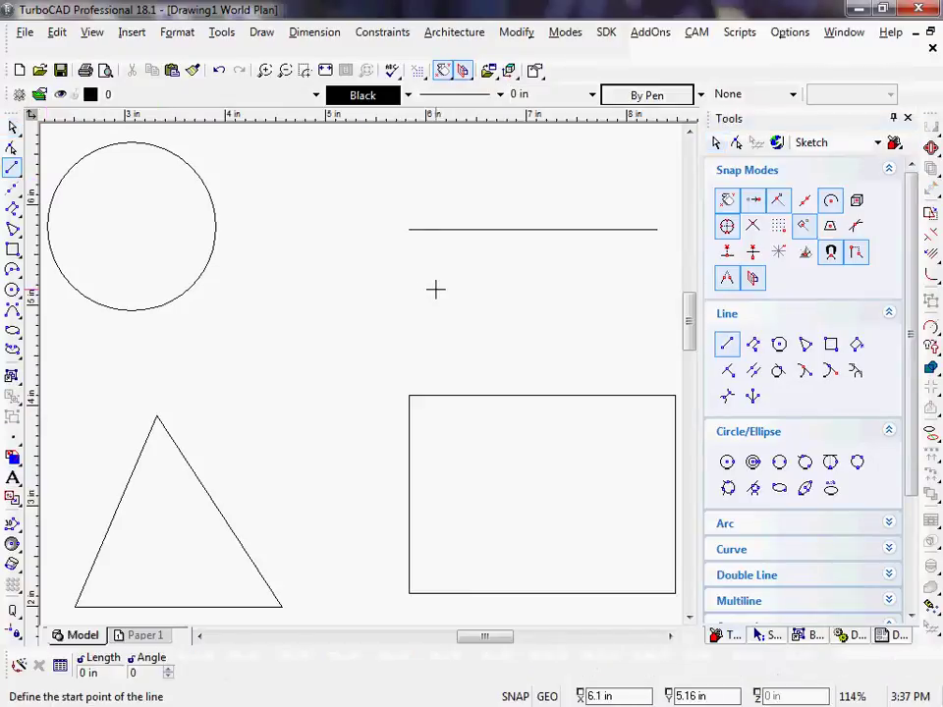
{"action": "left_click", "coordinate": [407, 231]}
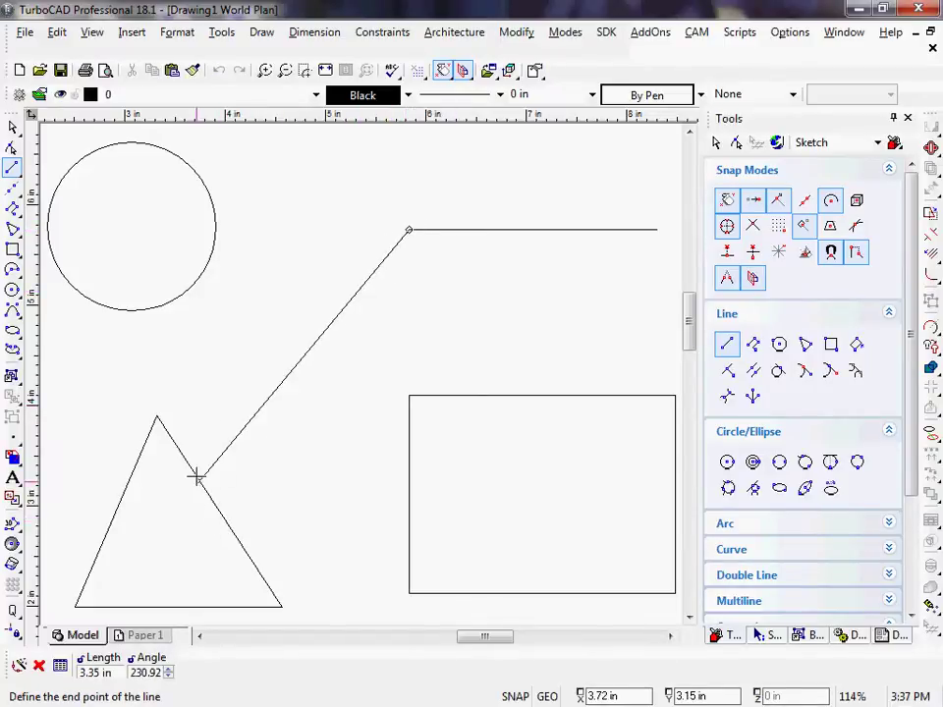
{"action": "left_click", "coordinate": [223, 507]}
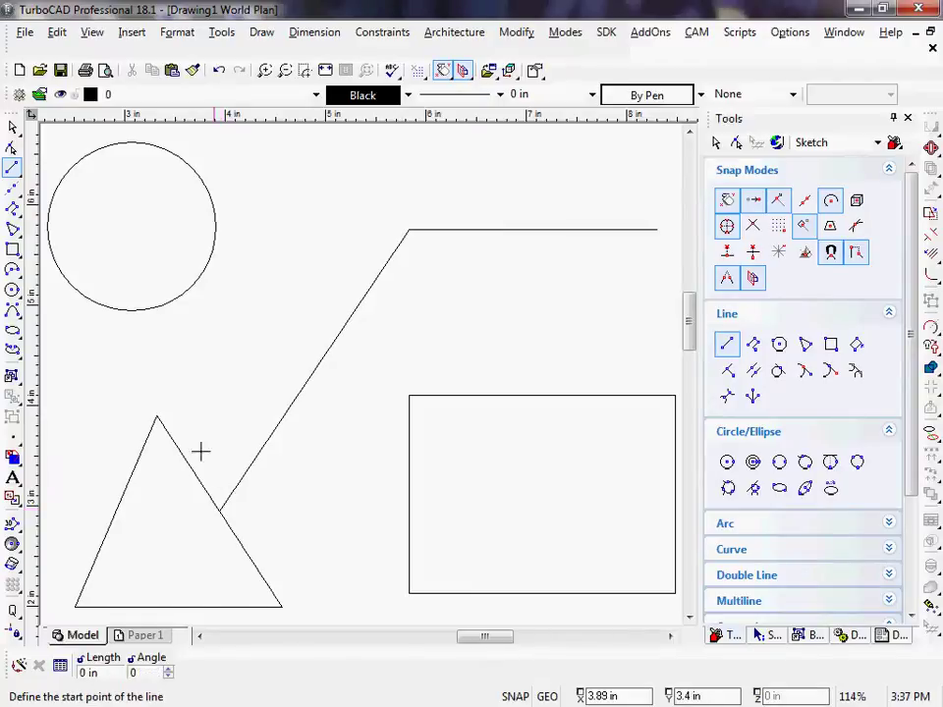
{"action": "left_click", "coordinate": [161, 412]}
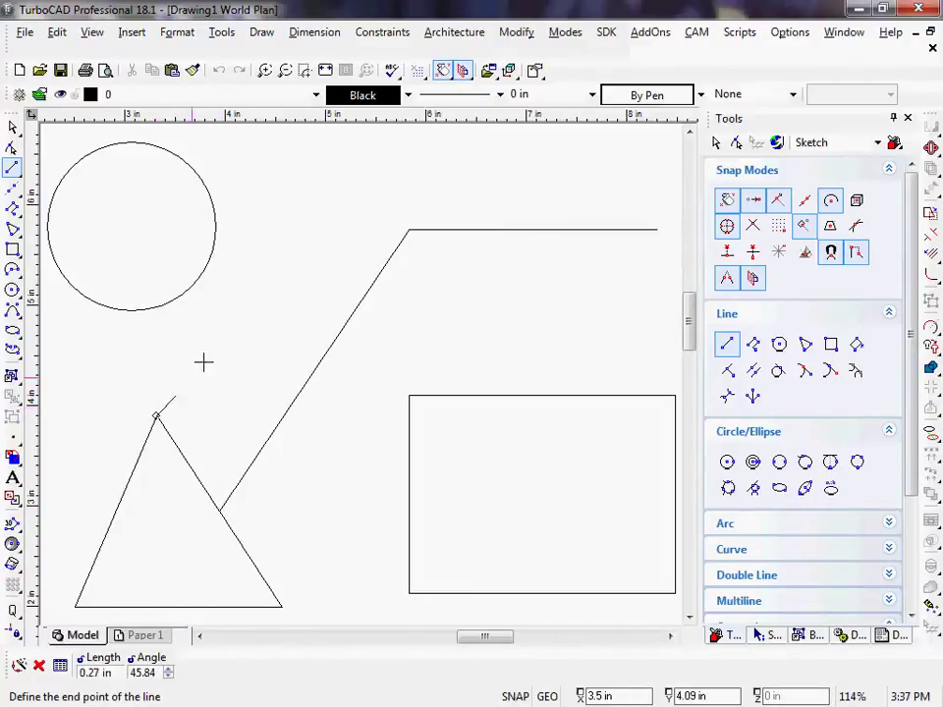
{"action": "left_click", "coordinate": [127, 311]}
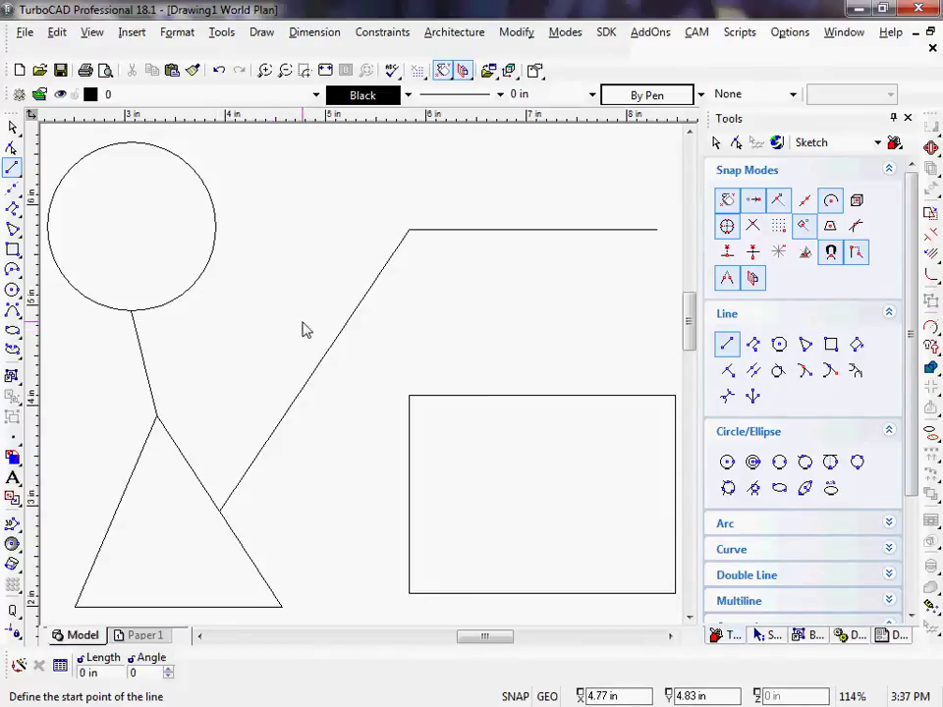
{"action": "key", "text": "Escape"}
{"action": "left_click", "coordinate": [340, 338]}
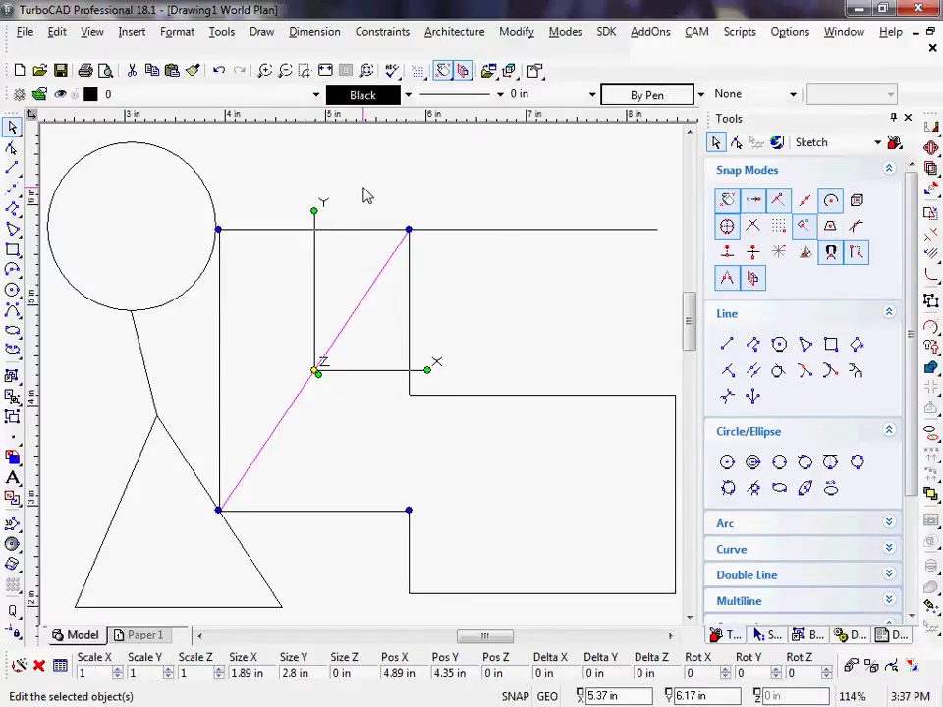
Delete the long diagonal line and the neck line under the circle.
{"action": "key", "text": "Delete"}
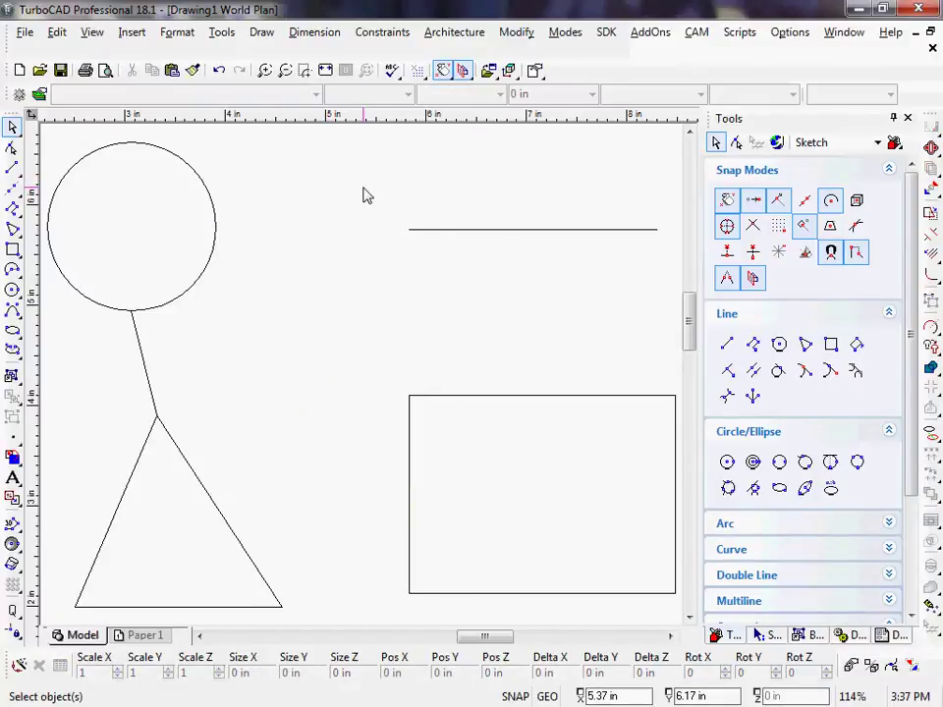
{"action": "left_click", "coordinate": [145, 356]}
{"action": "key", "text": "Delete"}
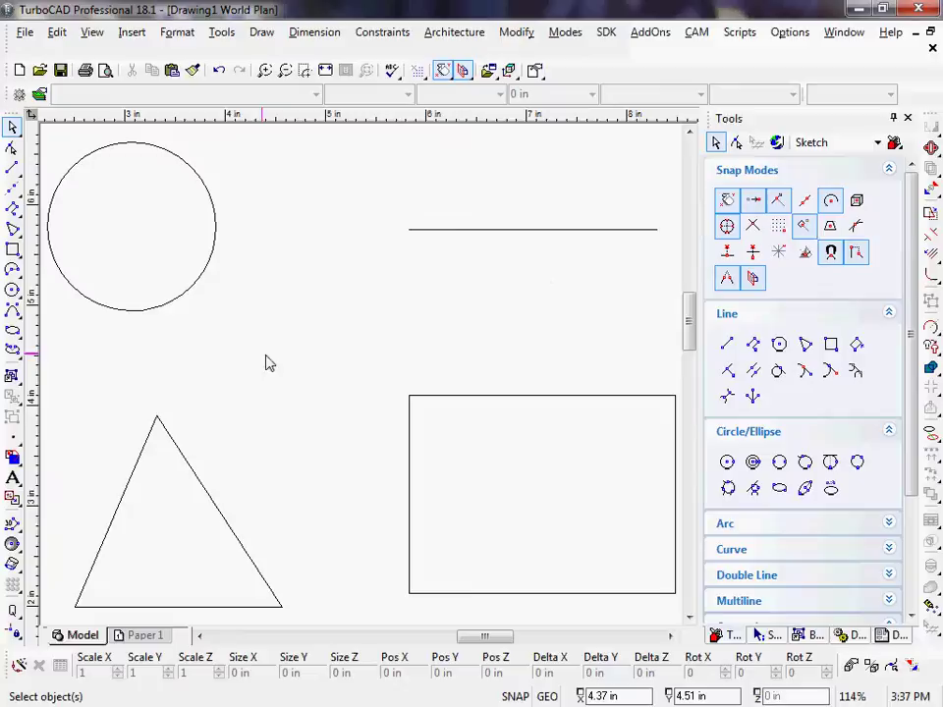
Select the circle, clear the selection, then select the horizontal line.
{"action": "left_click", "coordinate": [194, 291]}
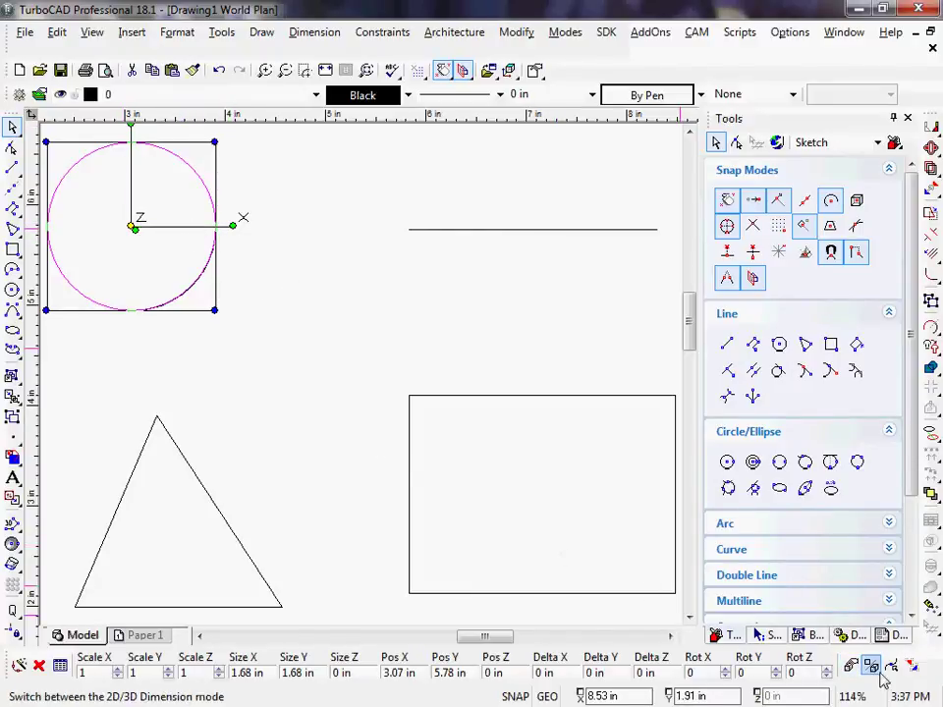
{"action": "left_click", "coordinate": [232, 267]}
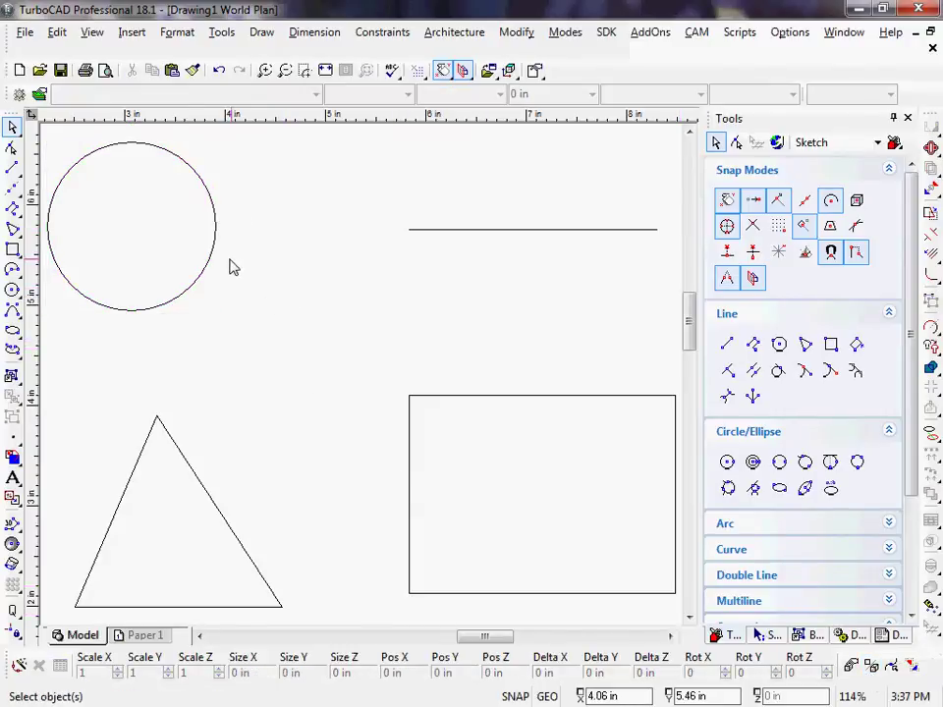
{"action": "left_click", "coordinate": [209, 259]}
{"action": "left_click", "coordinate": [331, 295]}
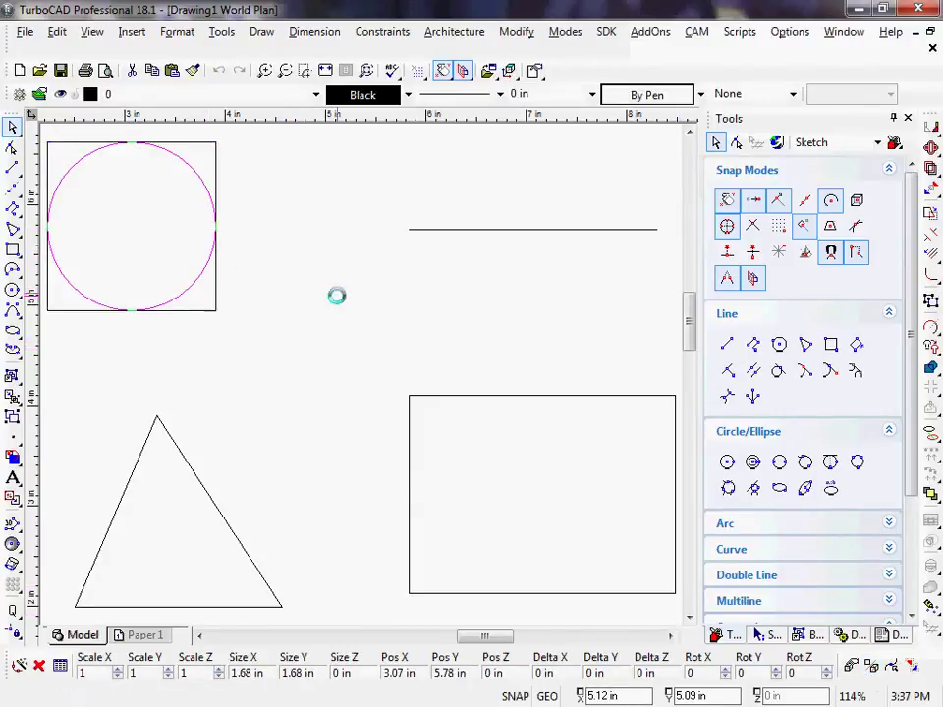
{"action": "left_click", "coordinate": [473, 231]}
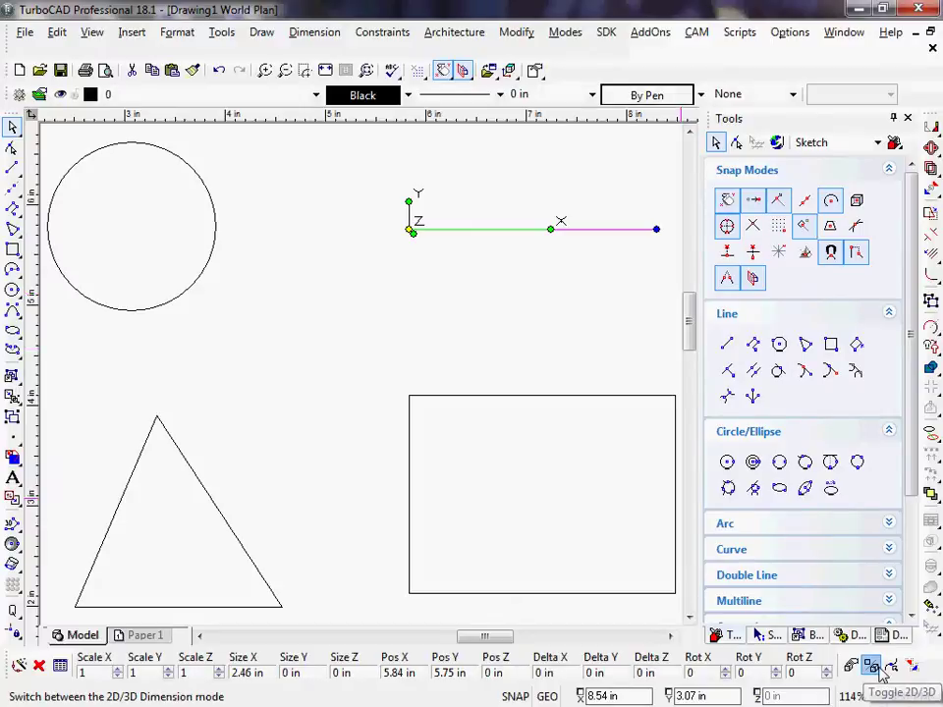
Rotate the horizontal line to 315.32° and move its lower end onto the rectangle's top edge.
{"action": "left_click", "coordinate": [881, 671]}
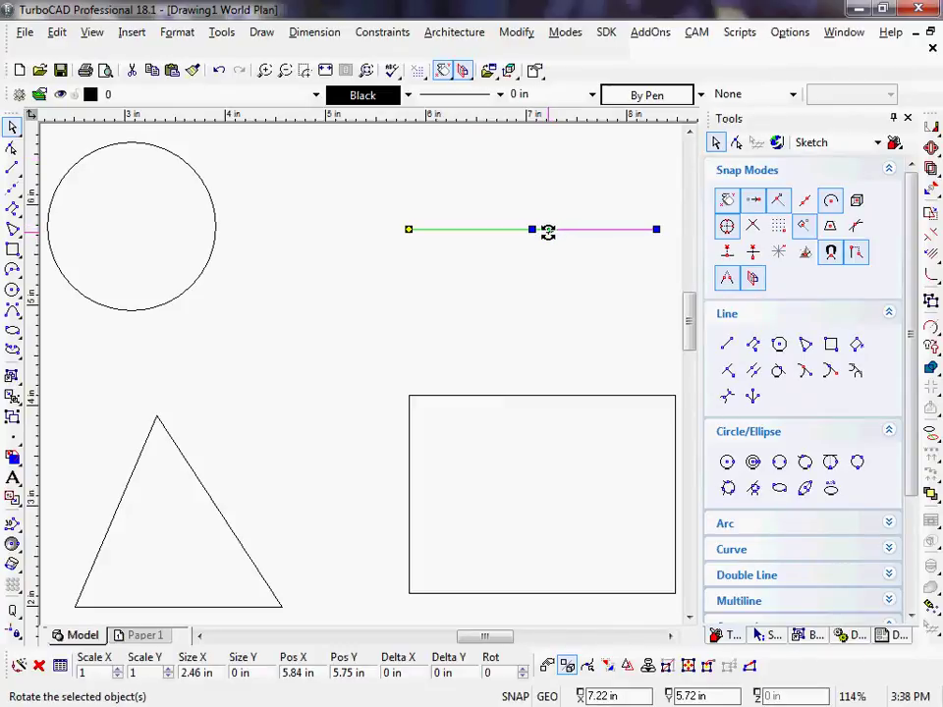
{"action": "left_click_drag", "start_coordinate": [551, 226], "coordinate": [510, 328]}
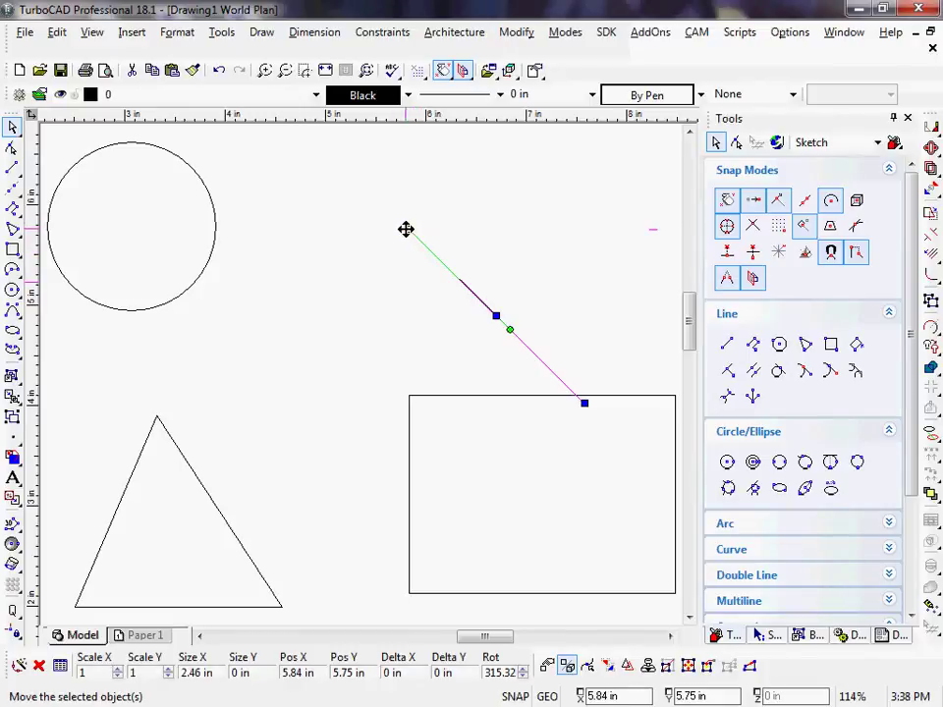
{"action": "left_click_drag", "start_coordinate": [406, 229], "coordinate": [293, 308]}
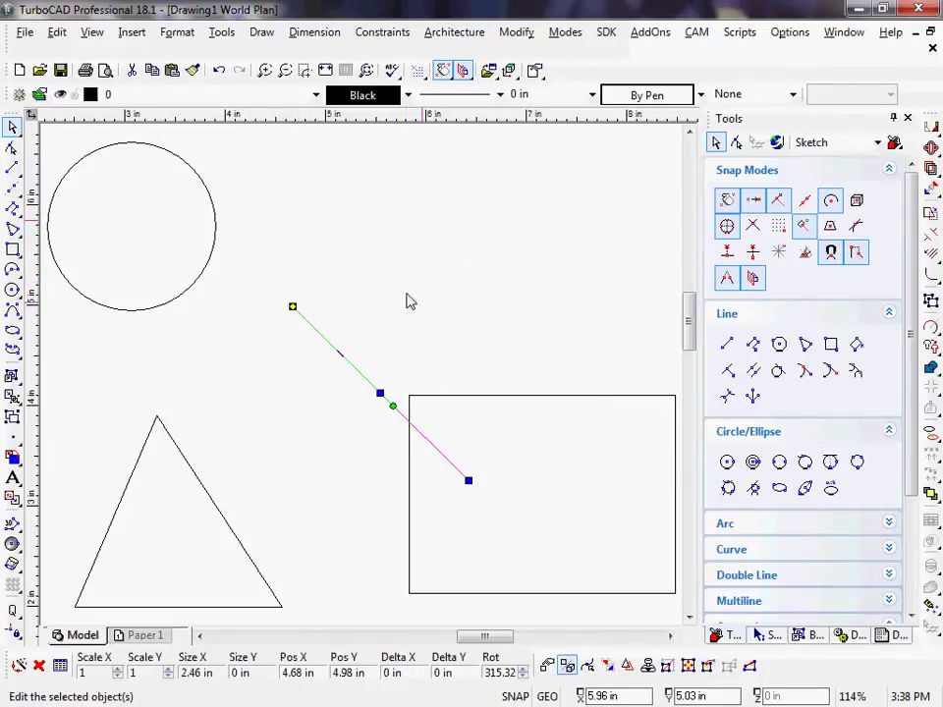
{"action": "left_click", "coordinate": [292, 308]}
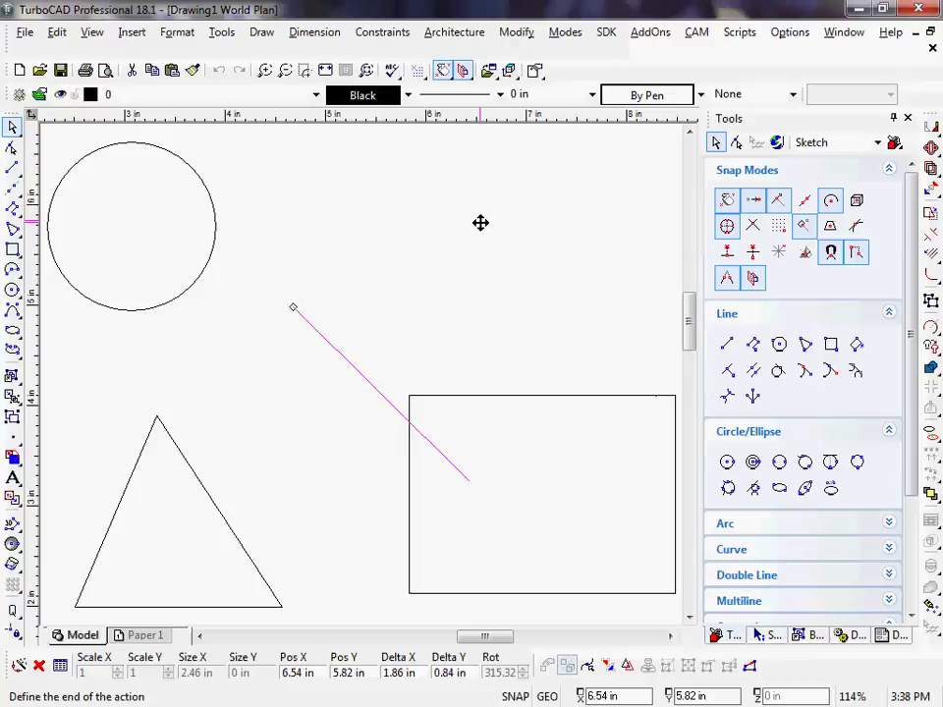
{"action": "left_click", "coordinate": [481, 223]}
{"action": "left_click_drag", "start_coordinate": [479, 223], "coordinate": [561, 302]}
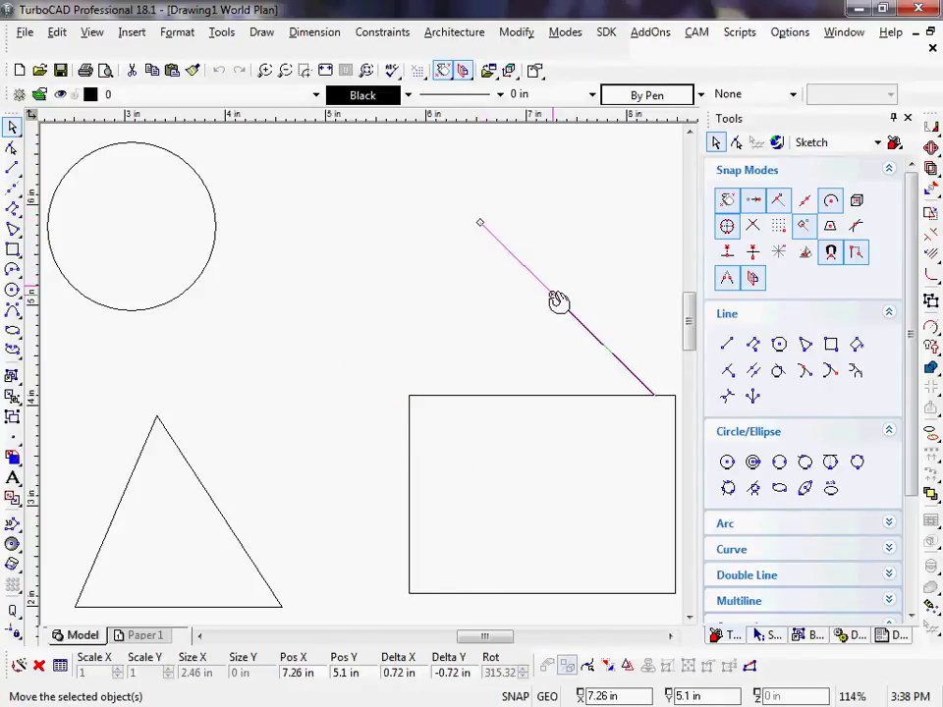
{"action": "key", "text": "Escape"}
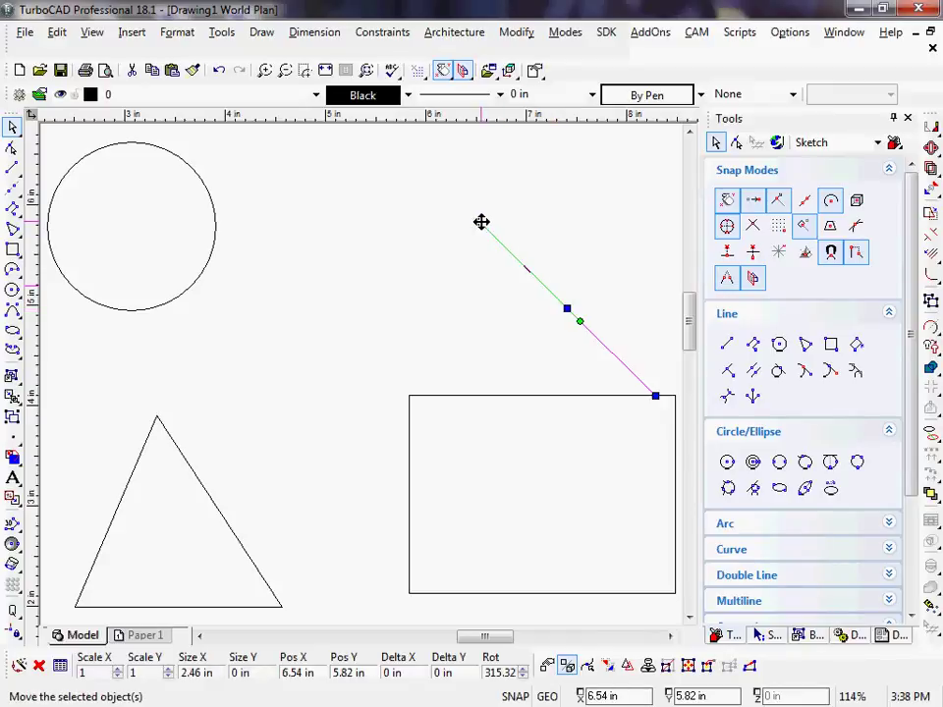
Shift the diagonal line left and set the circle's bottom onto the triangle's apex.
{"action": "left_click", "coordinate": [482, 221]}
{"action": "left_click", "coordinate": [290, 264]}
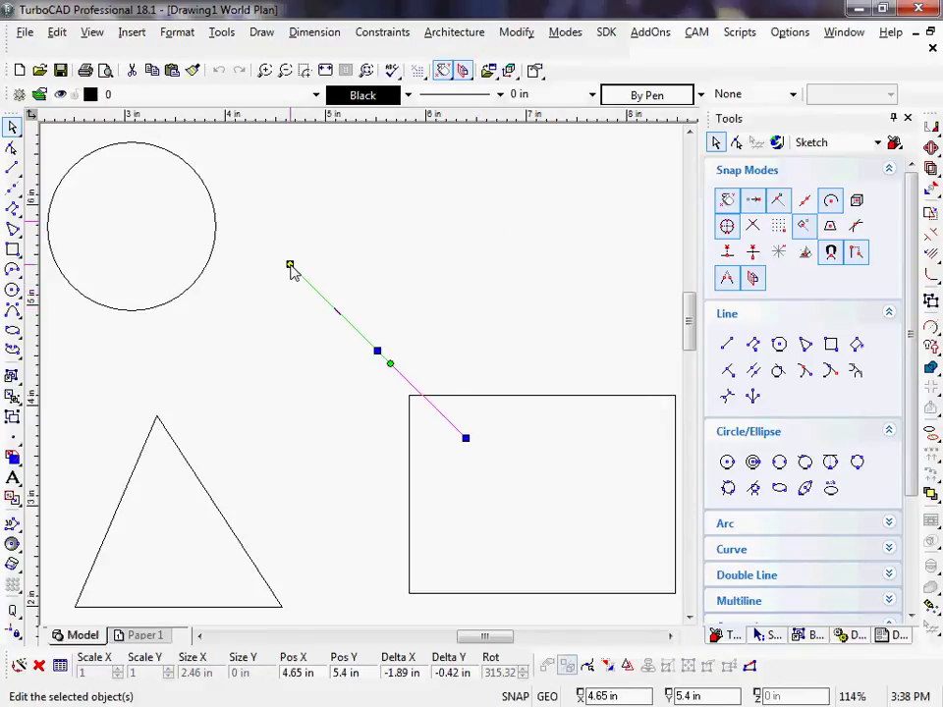
{"action": "left_click", "coordinate": [206, 260]}
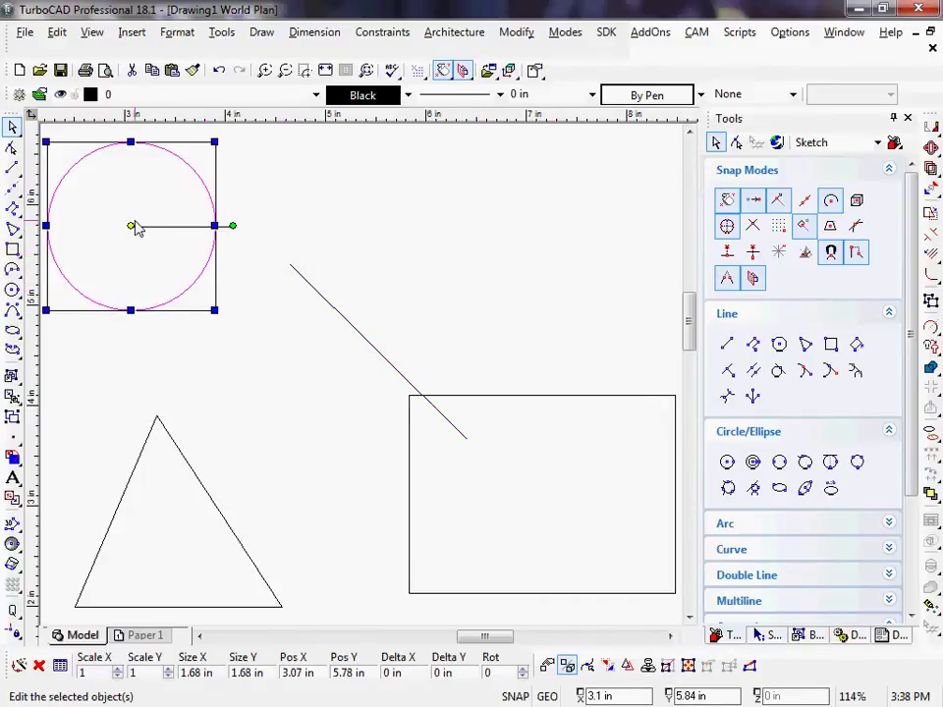
{"action": "left_click_drag", "start_coordinate": [135, 225], "coordinate": [151, 320]}
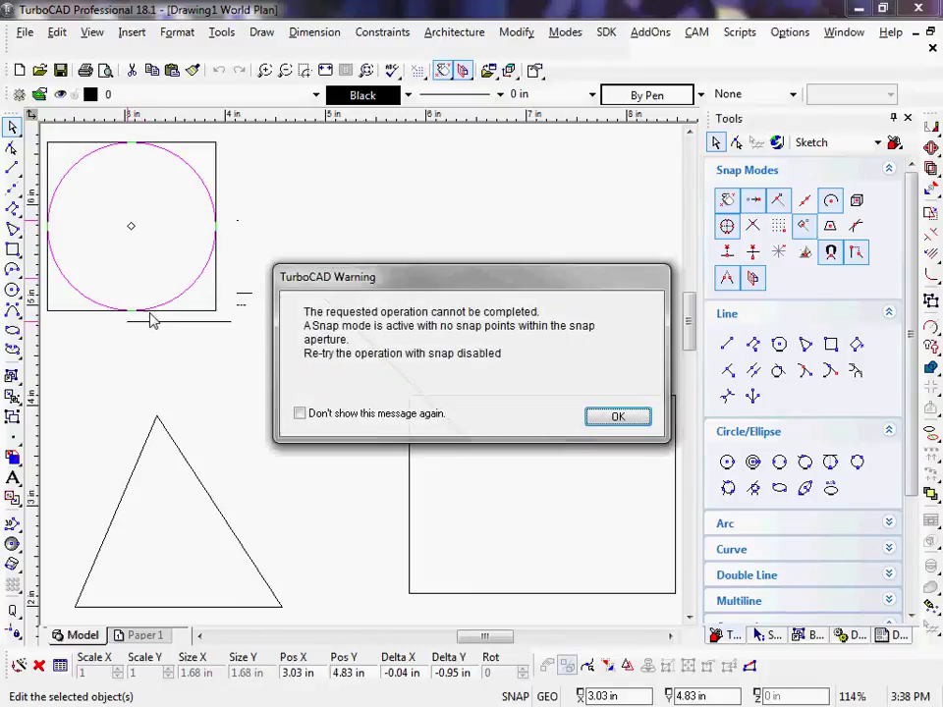
{"action": "left_click", "coordinate": [609, 417]}
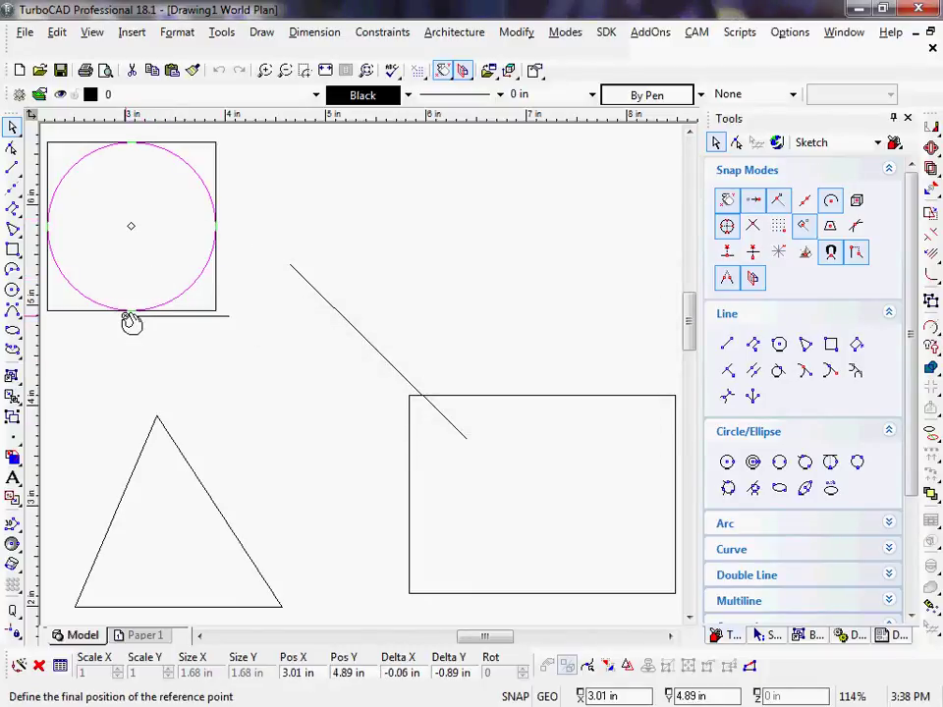
{"action": "left_click", "coordinate": [133, 316]}
{"action": "left_click", "coordinate": [133, 315]}
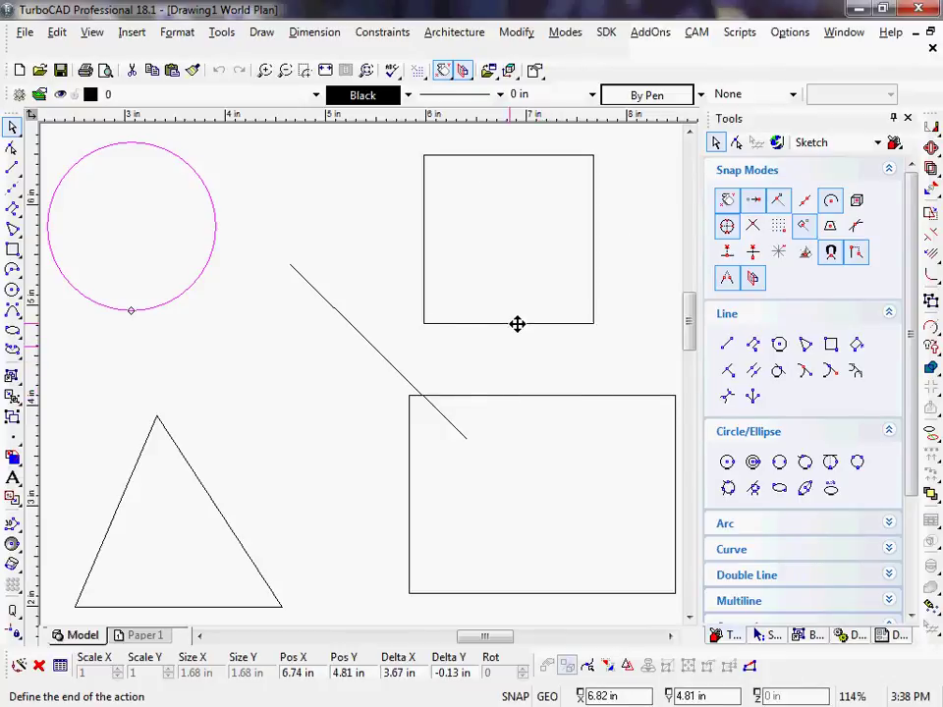
{"action": "left_click", "coordinate": [516, 311]}
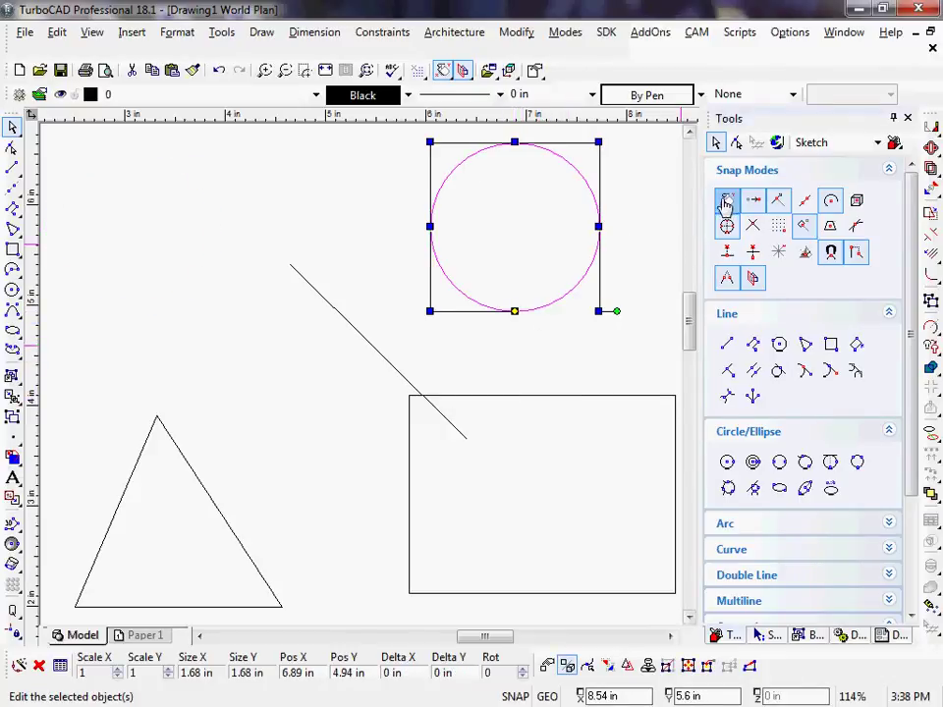
{"action": "left_click", "coordinate": [515, 310]}
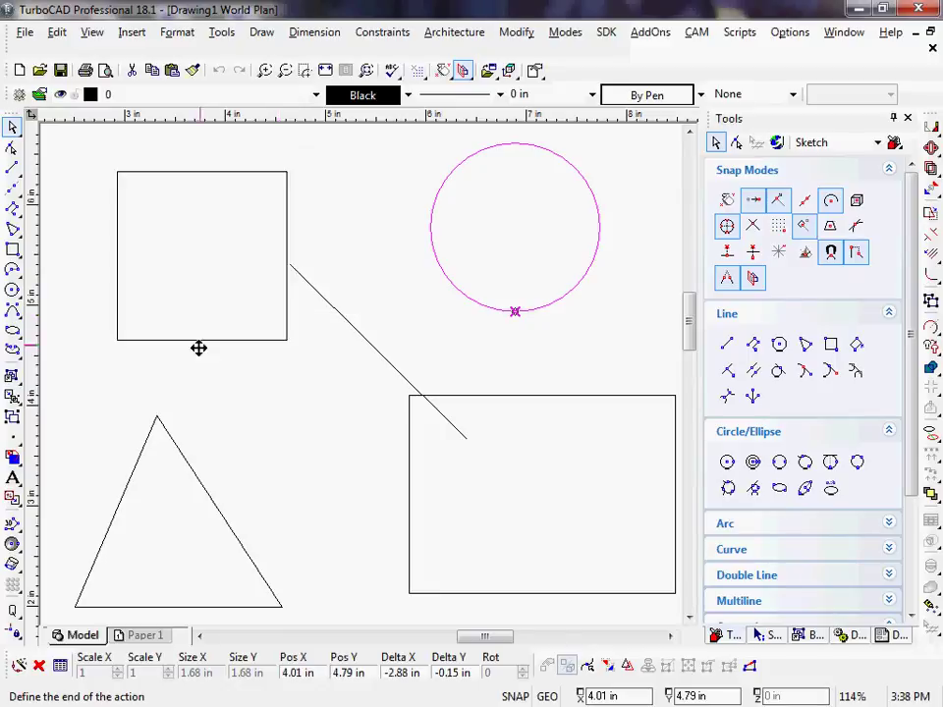
{"action": "left_click", "coordinate": [158, 411]}
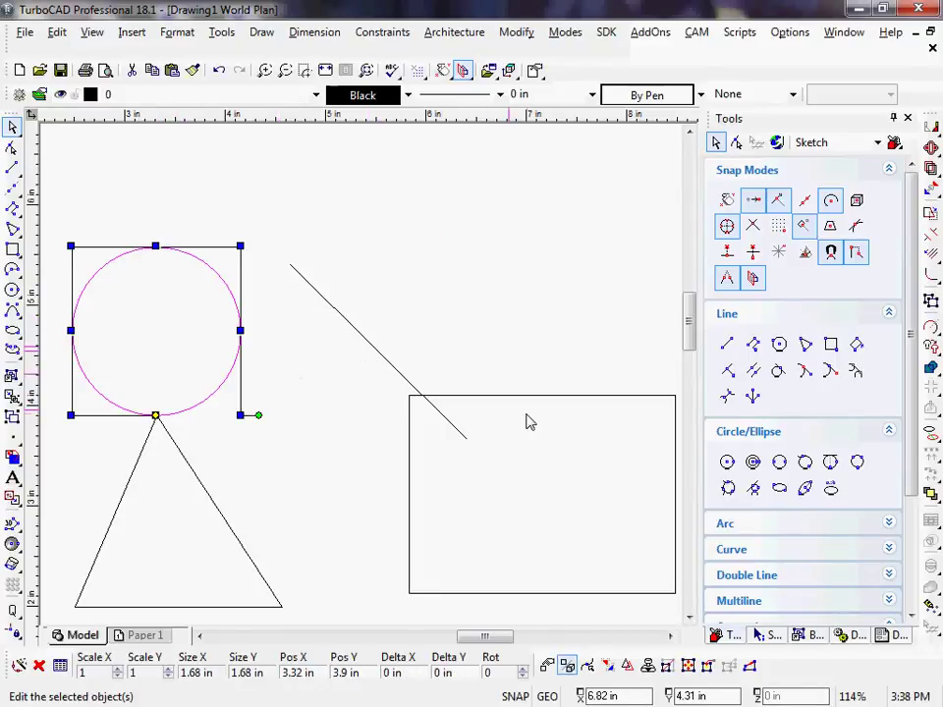
Move the rectangle up to the upper right so the diagonal line crosses it.
{"action": "left_click", "coordinate": [552, 473]}
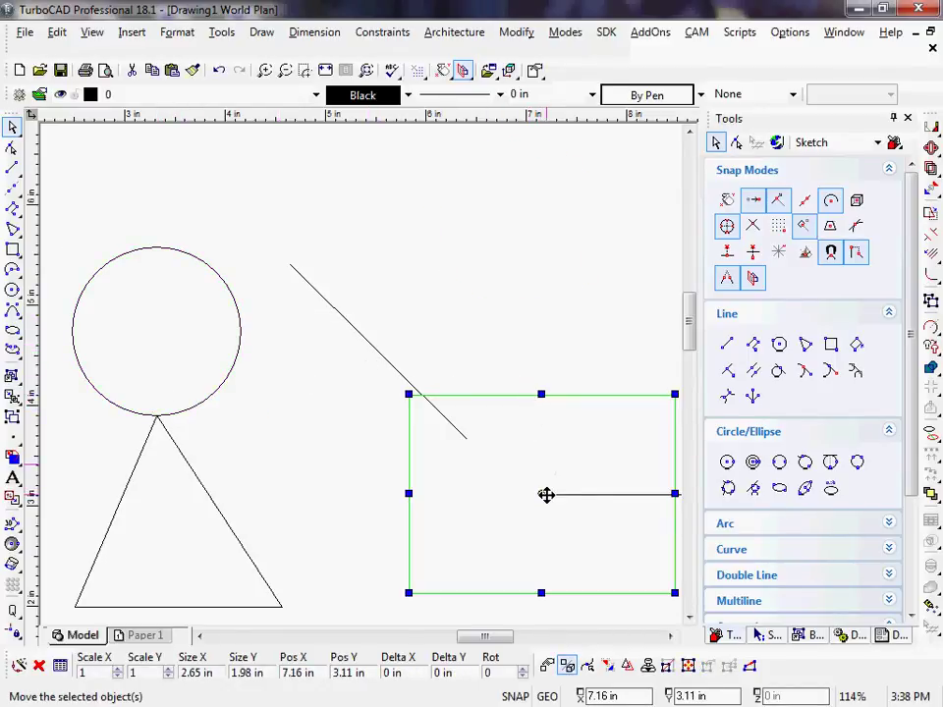
{"action": "left_click", "coordinate": [543, 494]}
{"action": "left_click", "coordinate": [501, 276]}
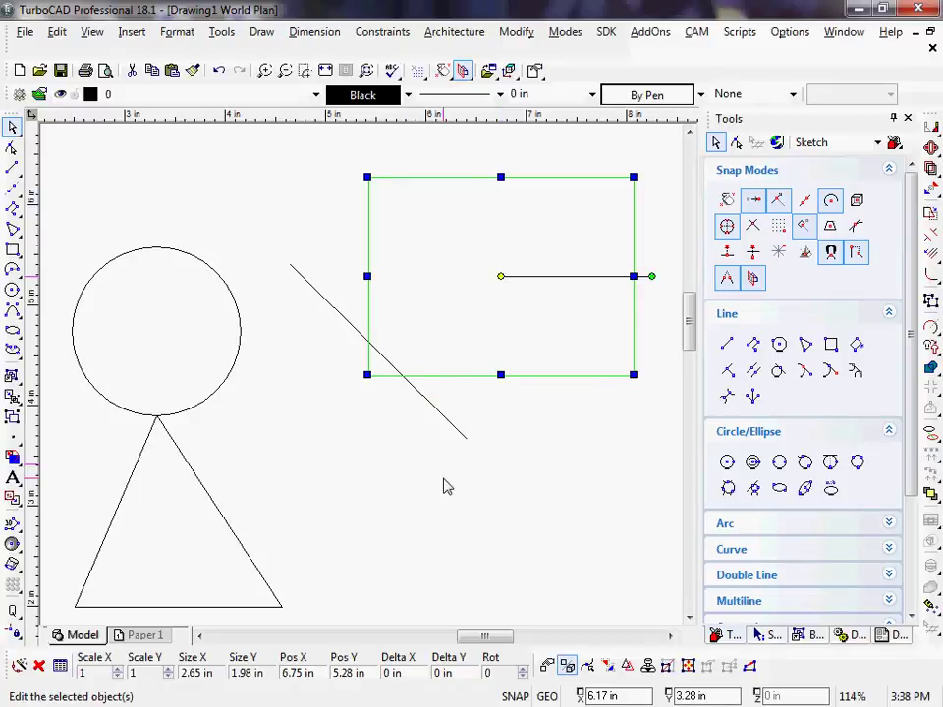
{"action": "key", "text": "Escape"}
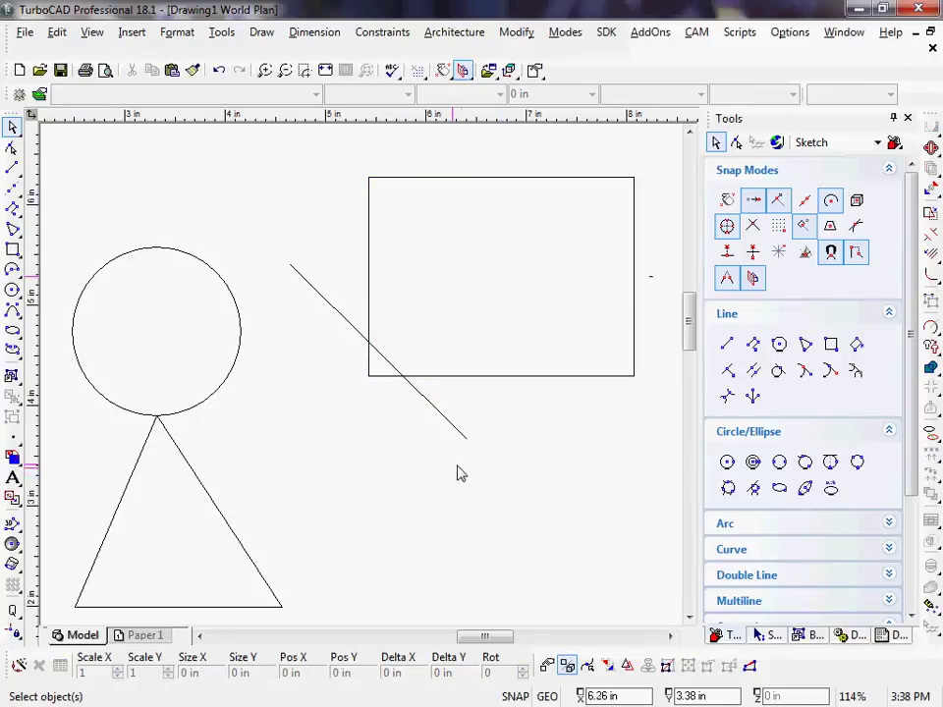
Create Layer_1 beside layer 0 in the Design Director and expand the Light node.
{"action": "left_click", "coordinate": [846, 636]}
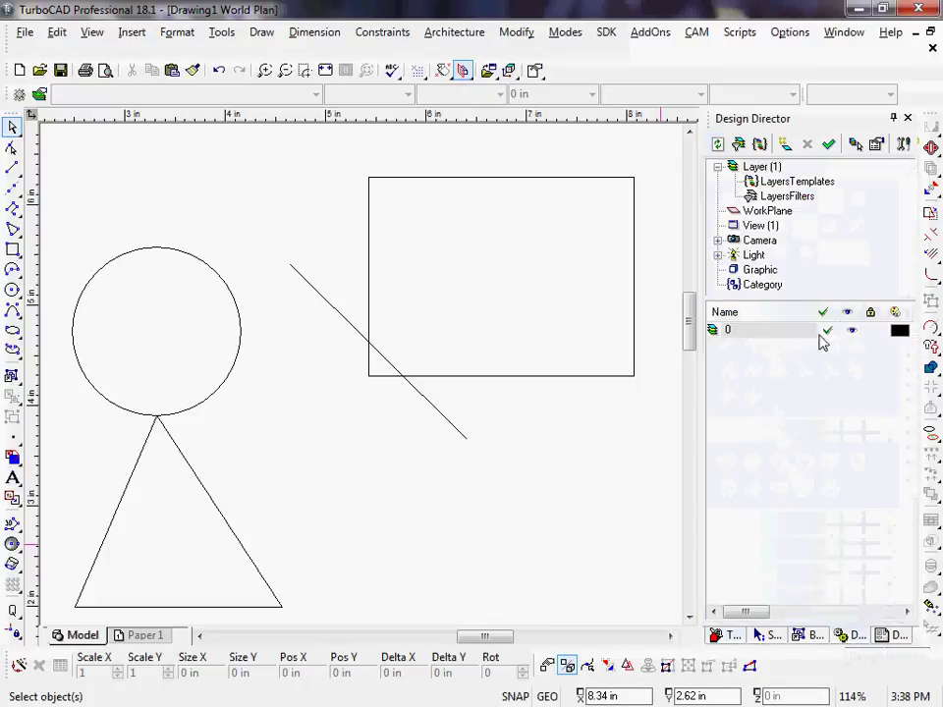
{"action": "left_click", "coordinate": [784, 144]}
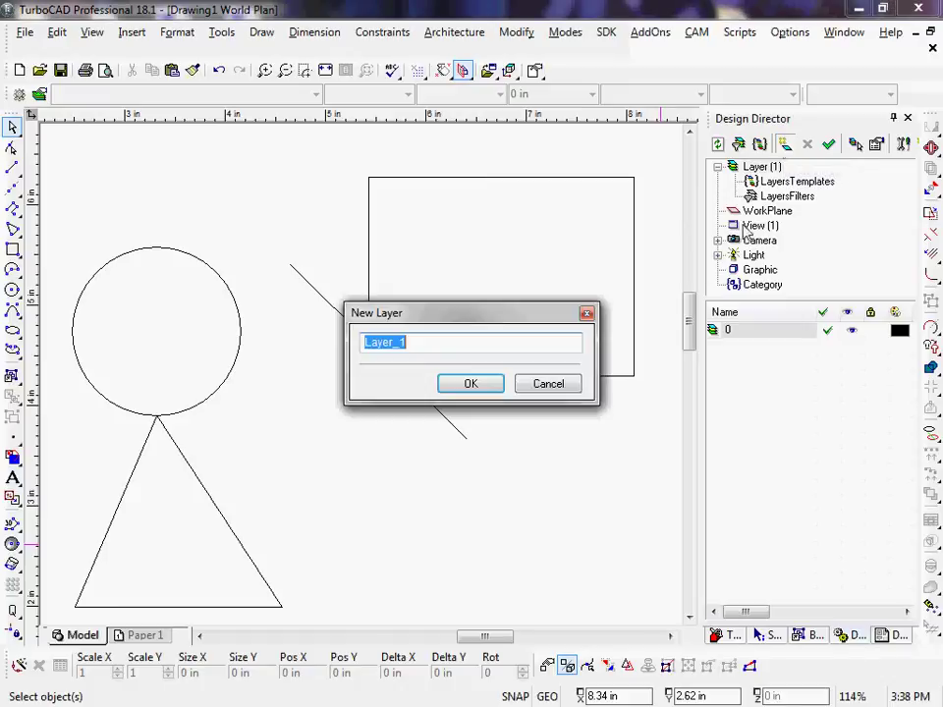
{"action": "left_click", "coordinate": [470, 390]}
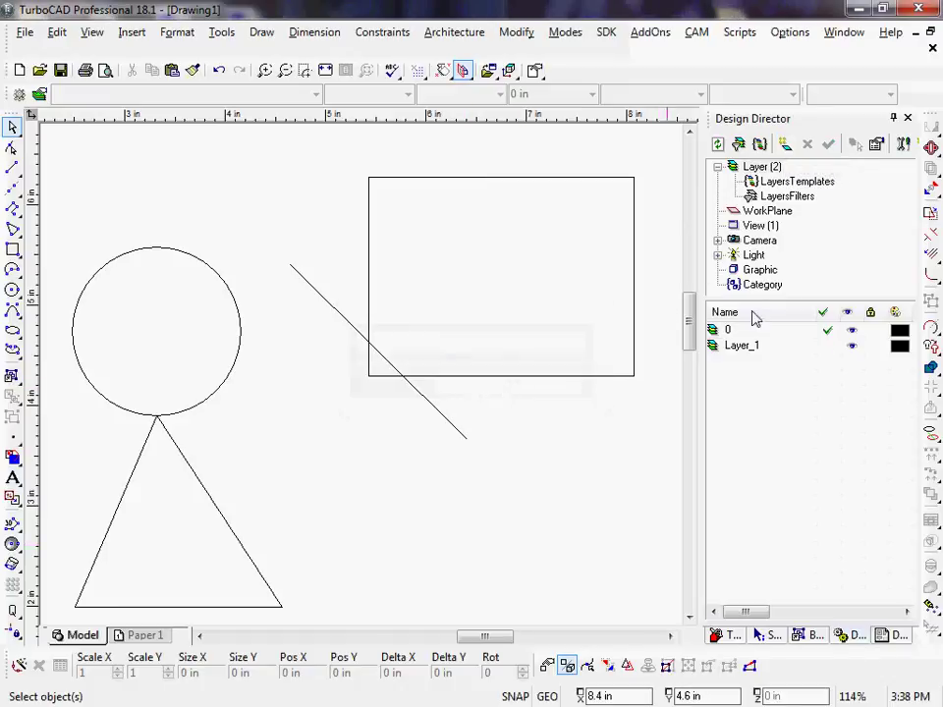
{"action": "left_click", "coordinate": [718, 255]}
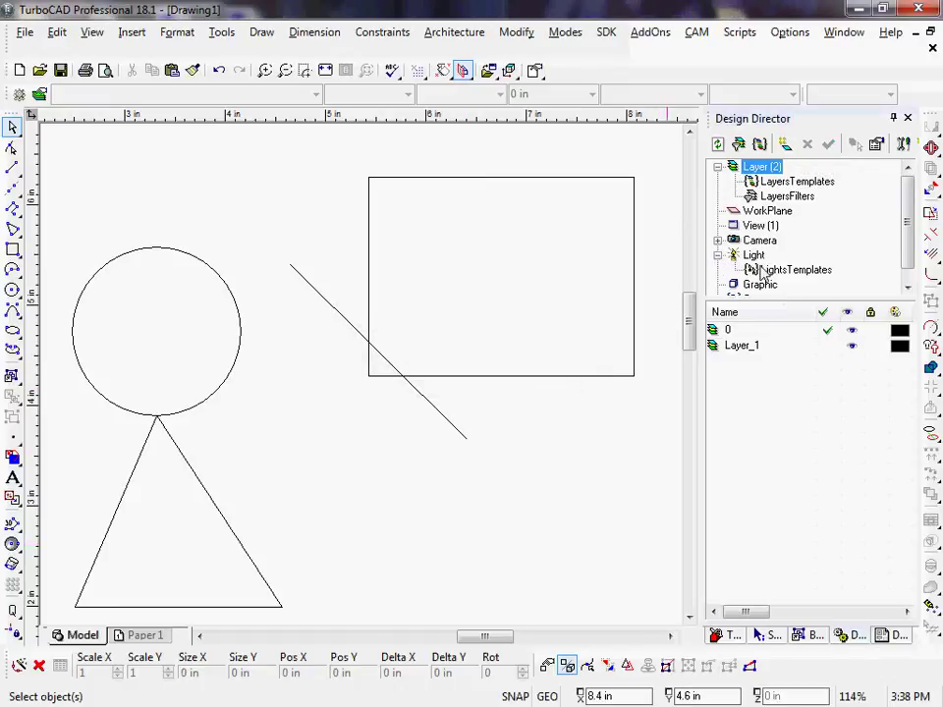
{"action": "left_click", "coordinate": [753, 256]}
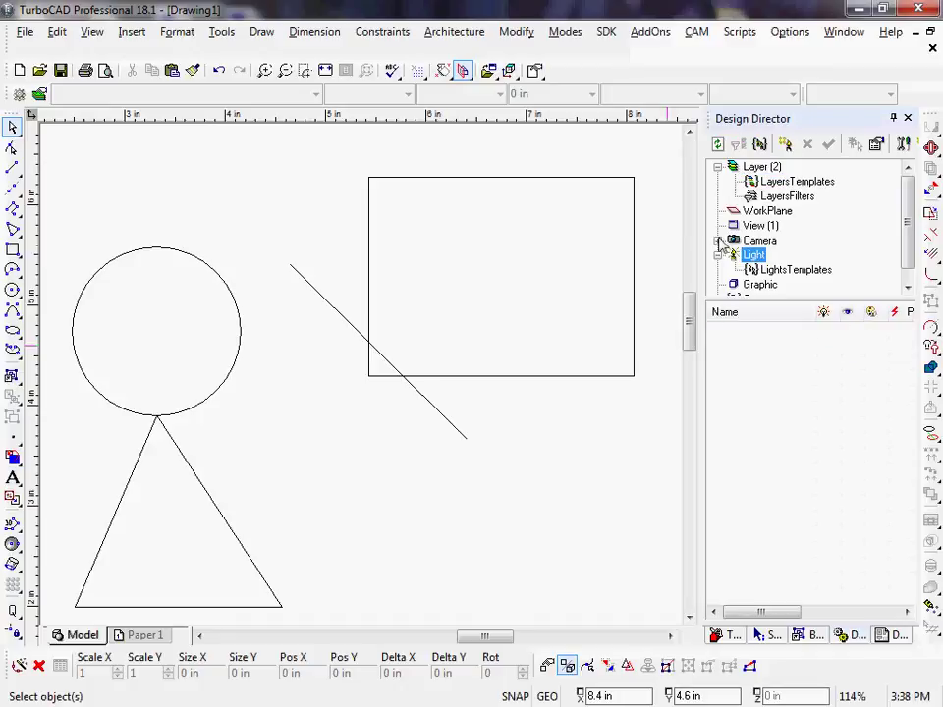